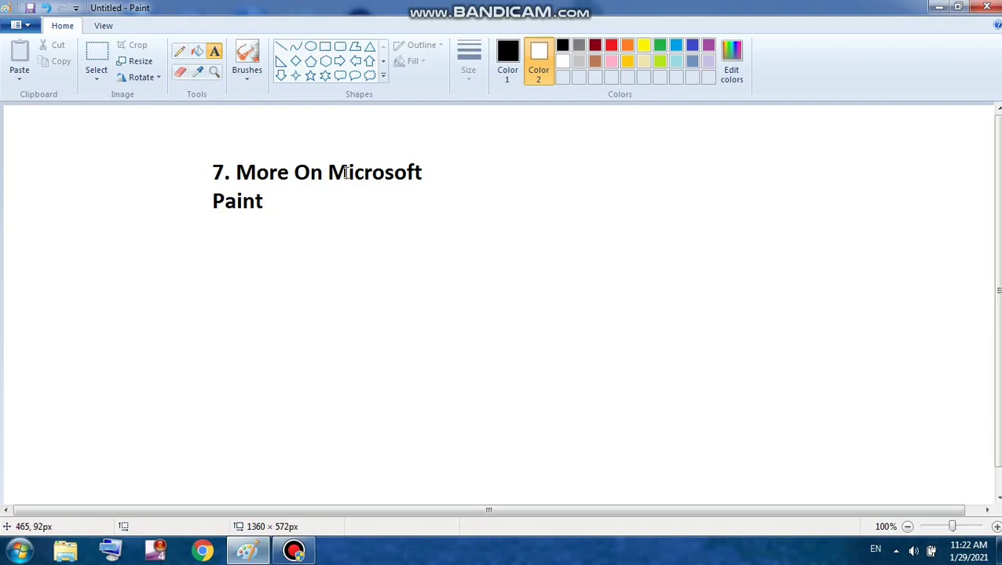
- Minimize the open picture and launch a new Paint window by searching for "paint"
click(943, 7)
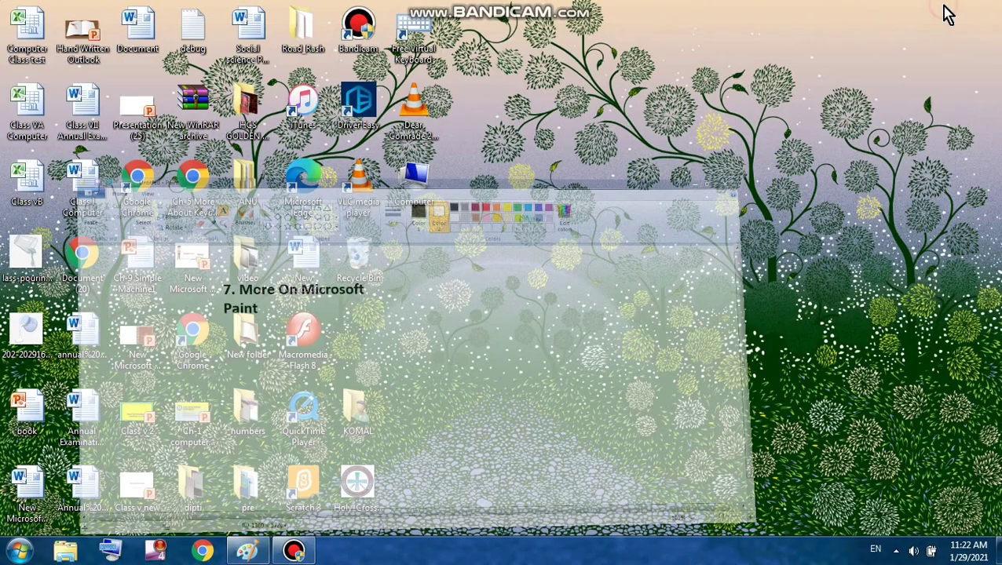
click(20, 552)
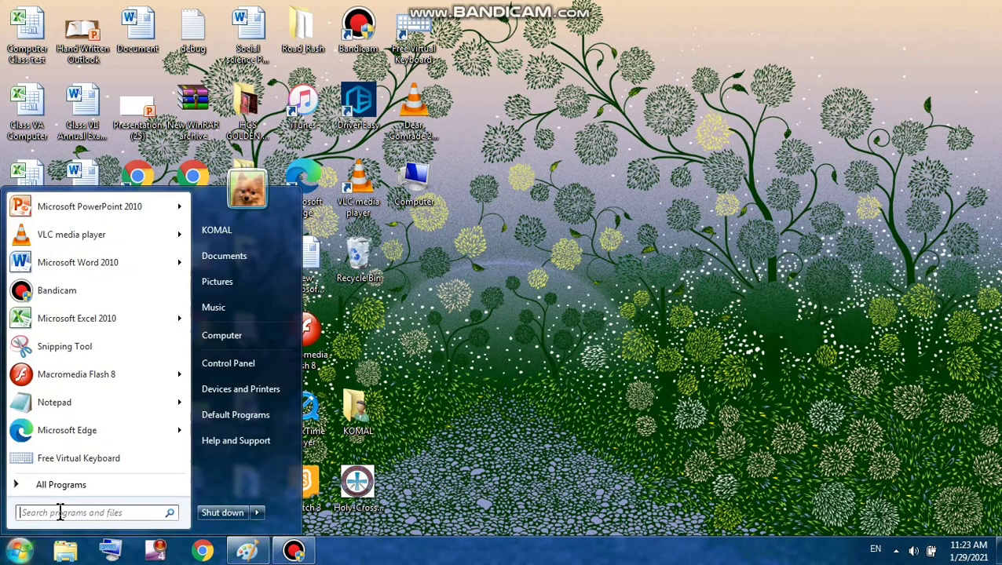
text(paint)
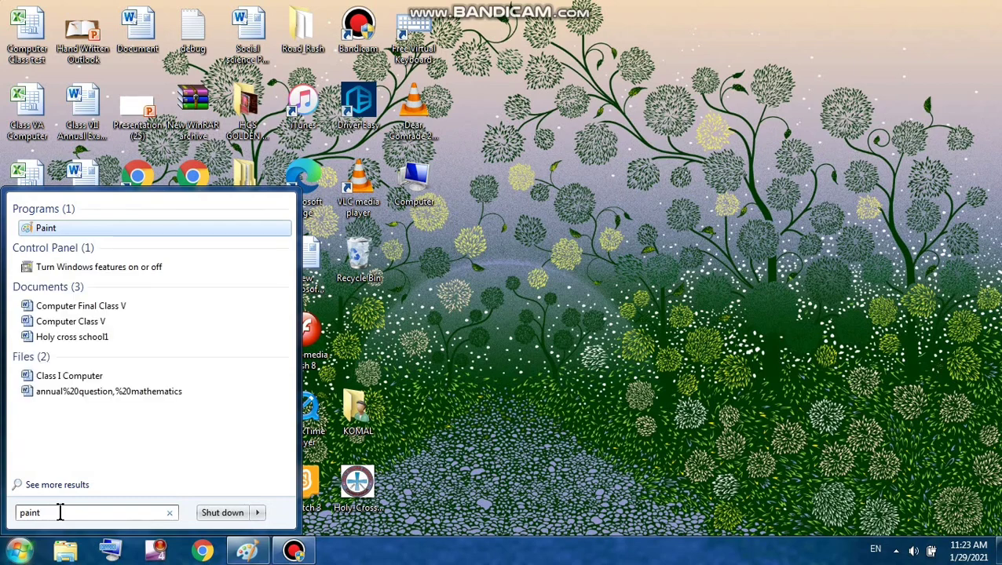
click(79, 230)
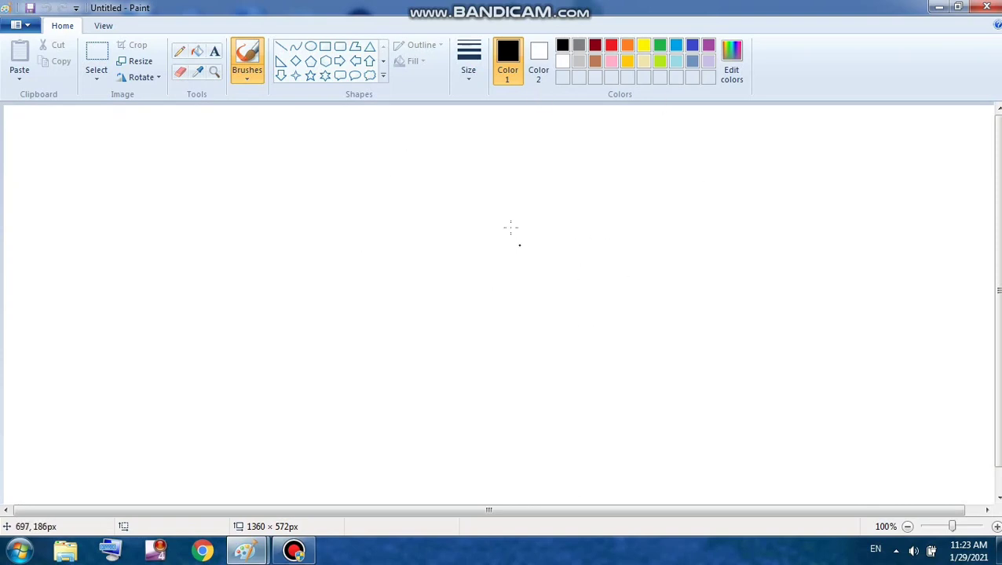
- Place the text "drawing Area" on the blank canvas, left of its centre
click(212, 54)
click(283, 273)
text(dr)
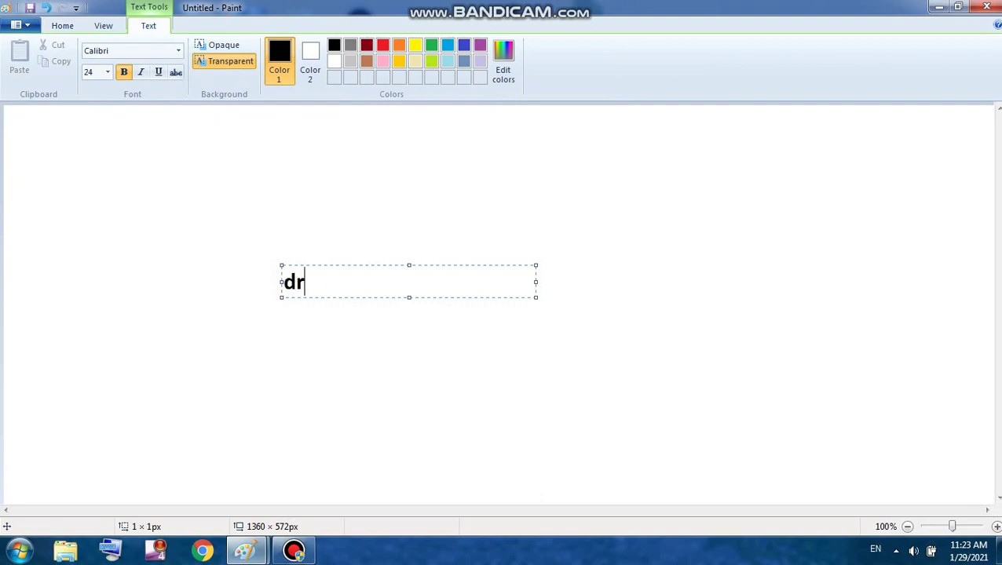
text(awing Ar)
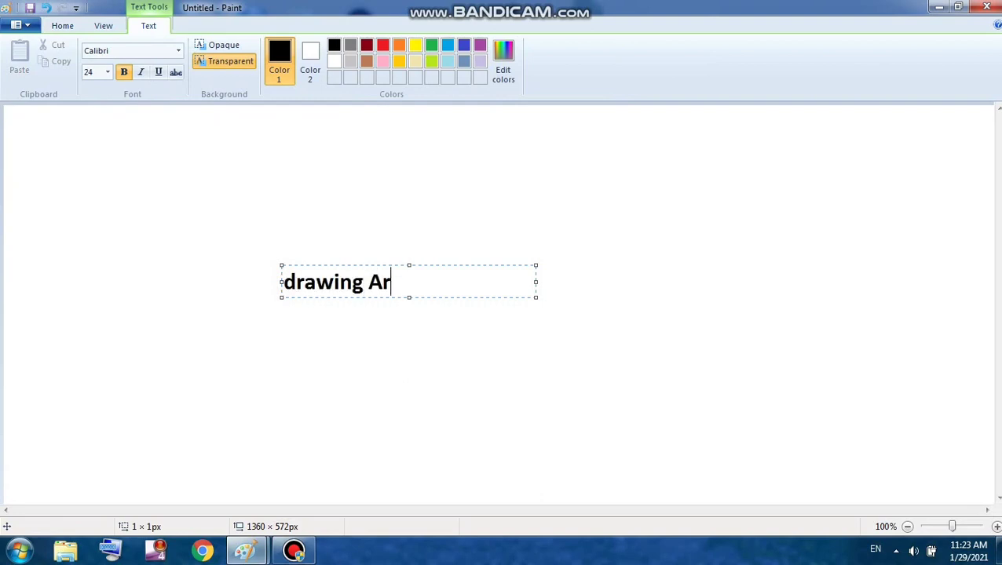
text(ea)
- Capitalize the first letter of the canvas text so it reads "Drawing Area"
key(Left)
key(Left)
key(Left)
key(Left)
key(Left)
key(Left)
key(Left)
key(Left)
key(Left)
key(Left)
key(Left)
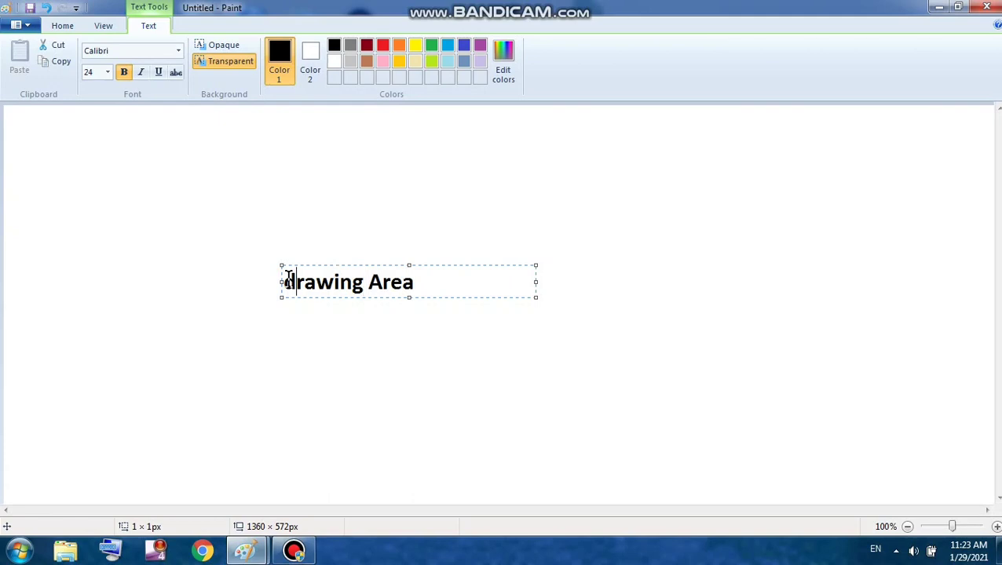
key(BackSpace)
text(D)
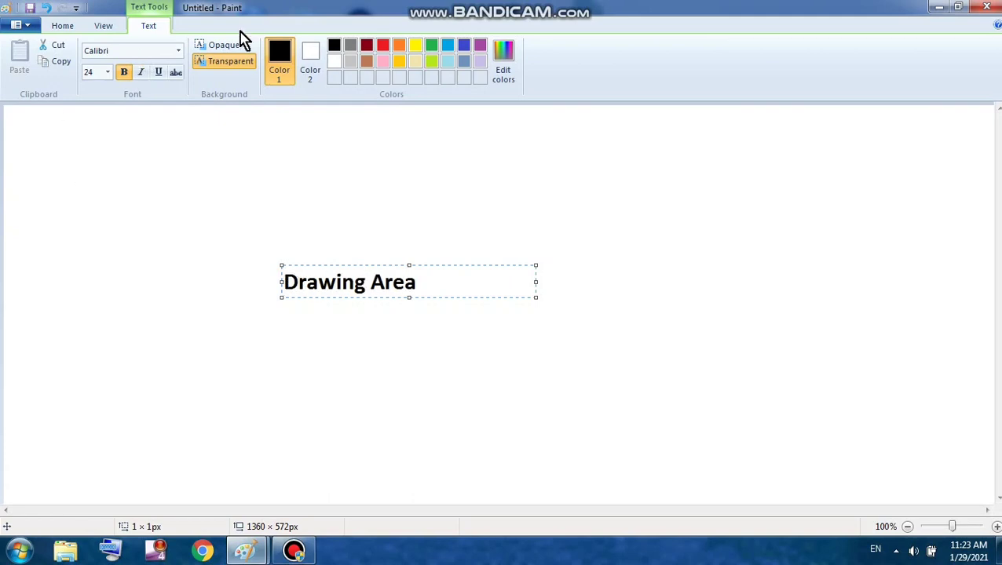
- Review the file commands and the Home, View and Text tool sets, committing the "Drawing Area" text along the way
click(70, 27)
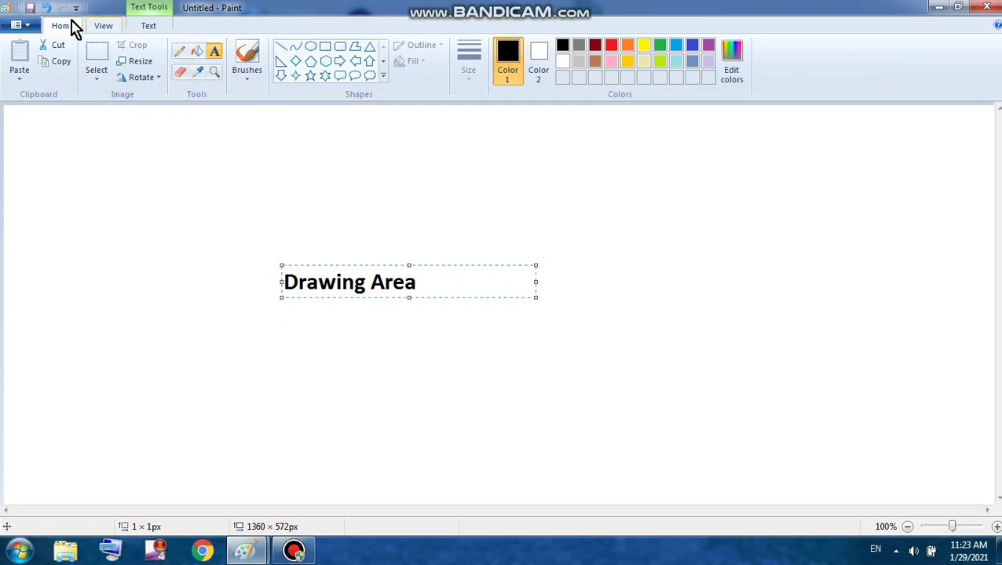
click(30, 25)
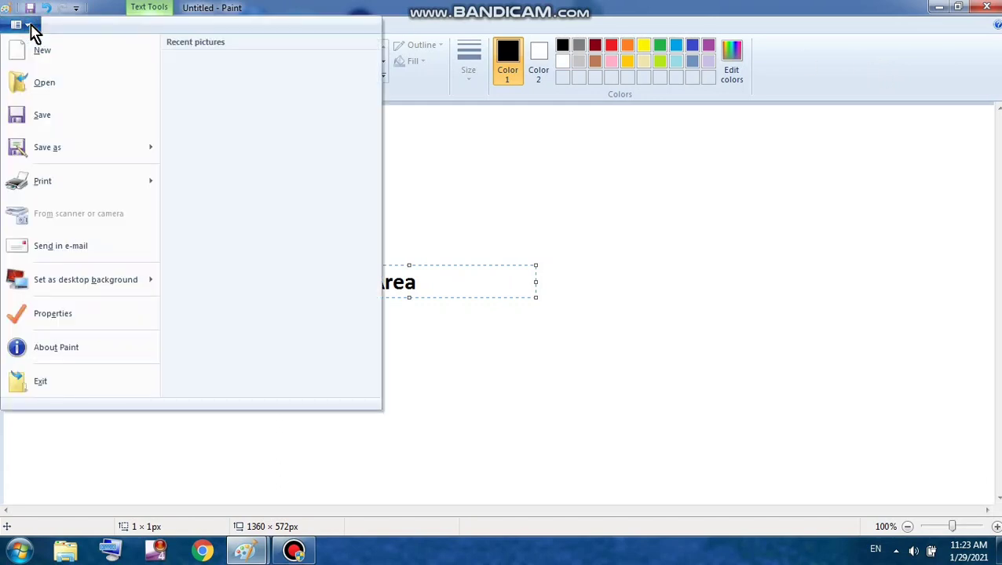
click(549, 189)
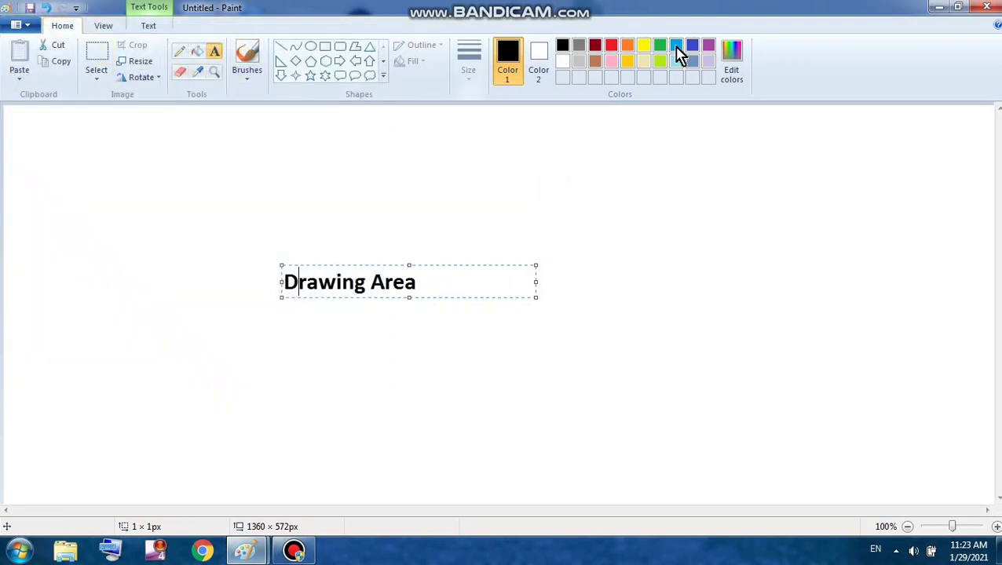
click(103, 29)
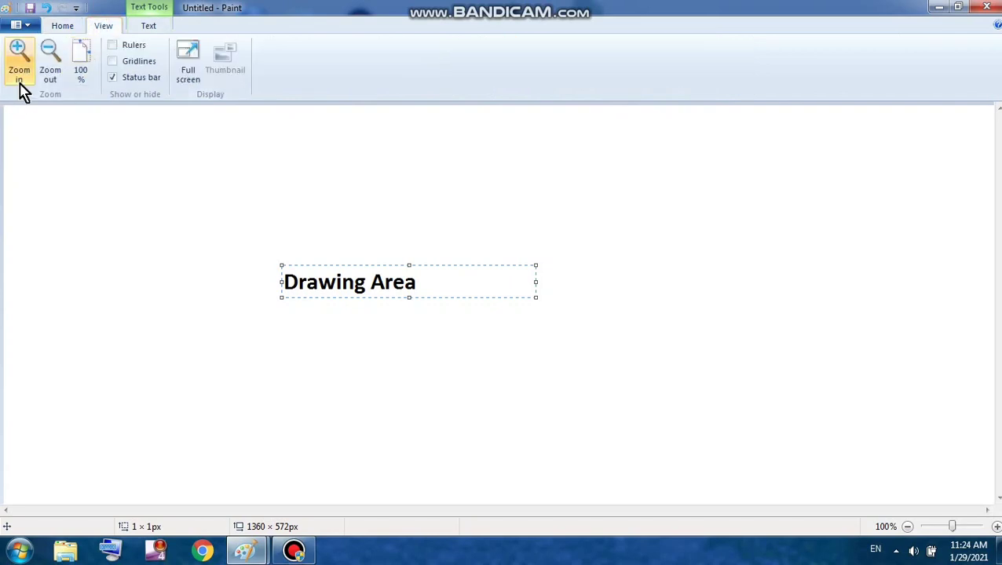
click(154, 31)
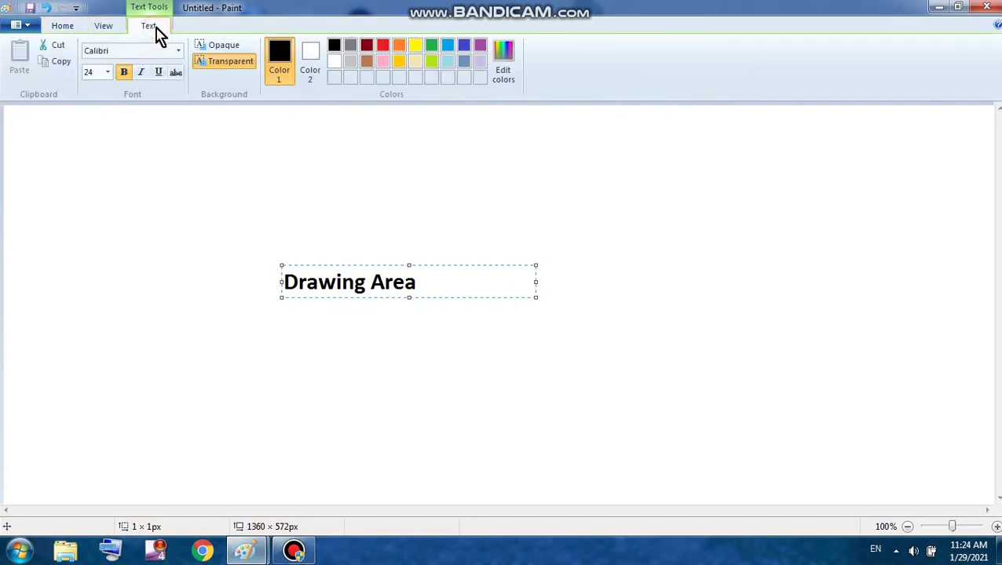
click(397, 347)
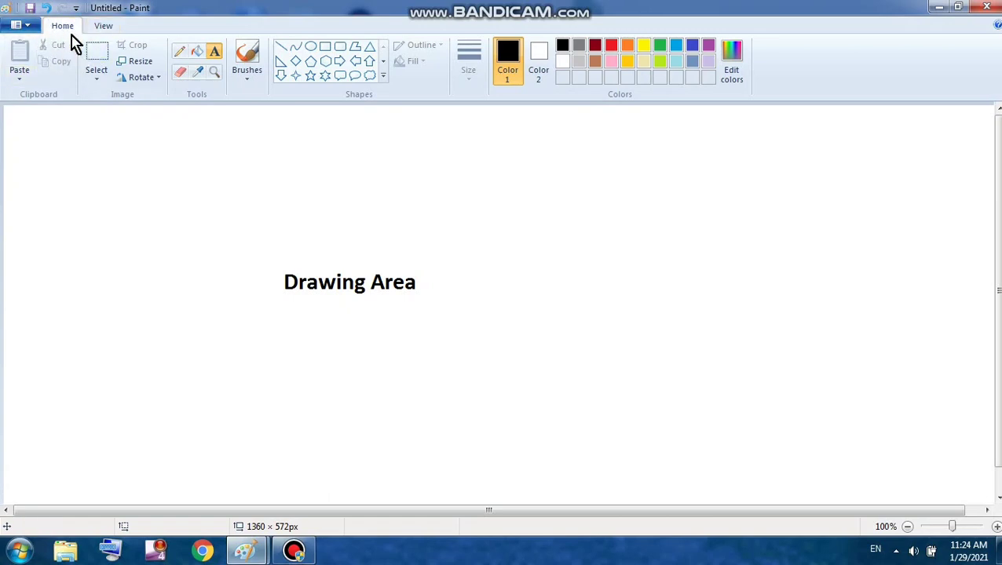
click(101, 29)
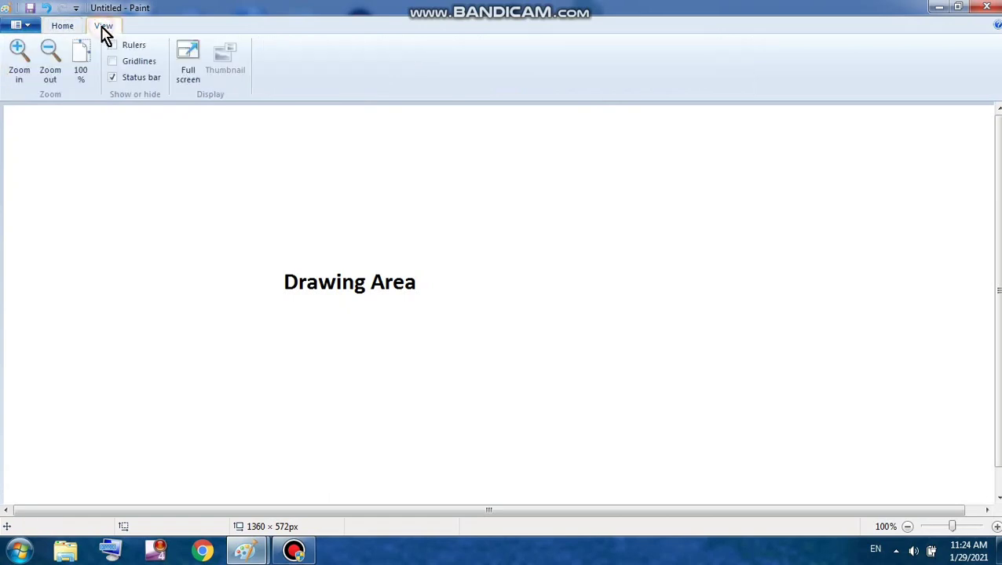
click(55, 31)
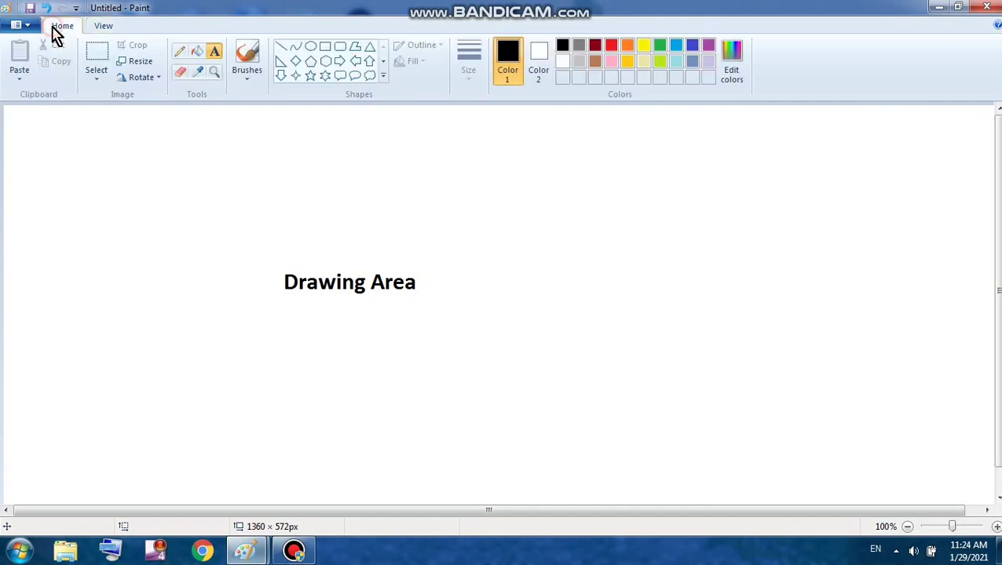
- Draw a freehand looping line above "Drawing Area" and a letter k to its left with the Pencil tool
click(178, 52)
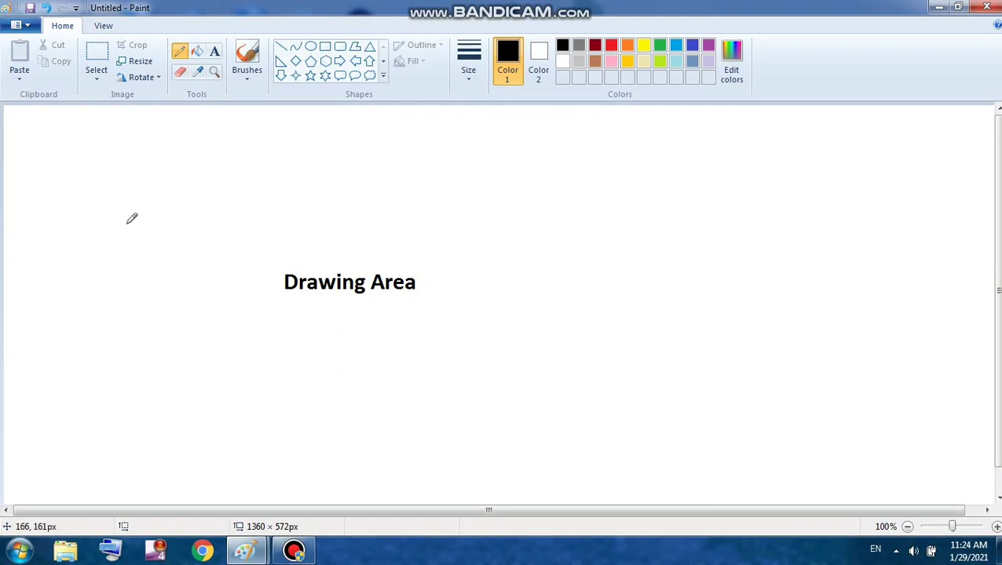
mouse_move(122, 223)
mouse_down()
mouse_move(138, 161)
mouse_move(266, 262)
mouse_move(333, 196)
mouse_move(366, 193)
mouse_move(359, 177)
mouse_move(412, 222)
mouse_move(464, 186)
mouse_move(445, 187)
mouse_move(503, 226)
mouse_up()
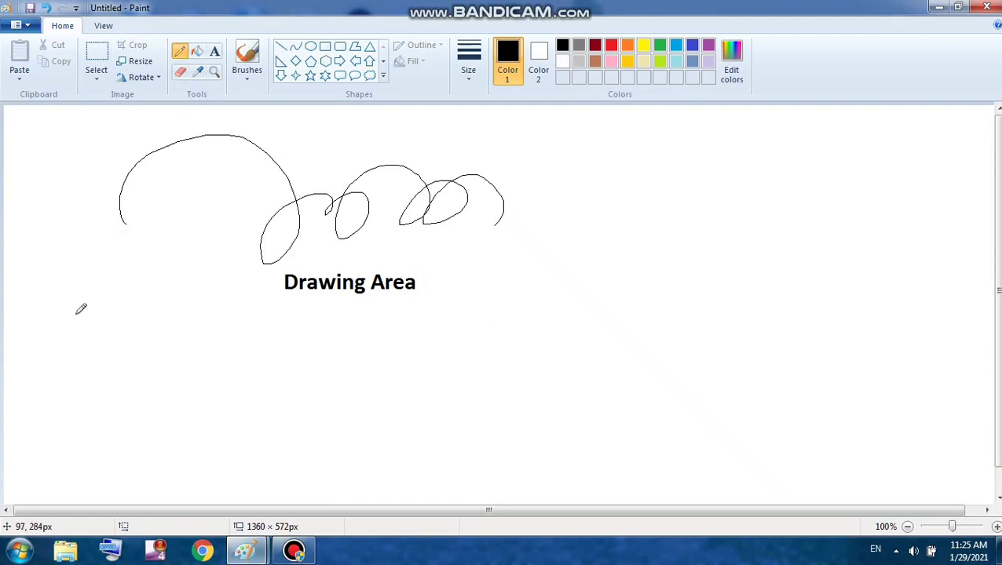
drag(74, 275, 73, 316)
drag(88, 311, 122, 336)
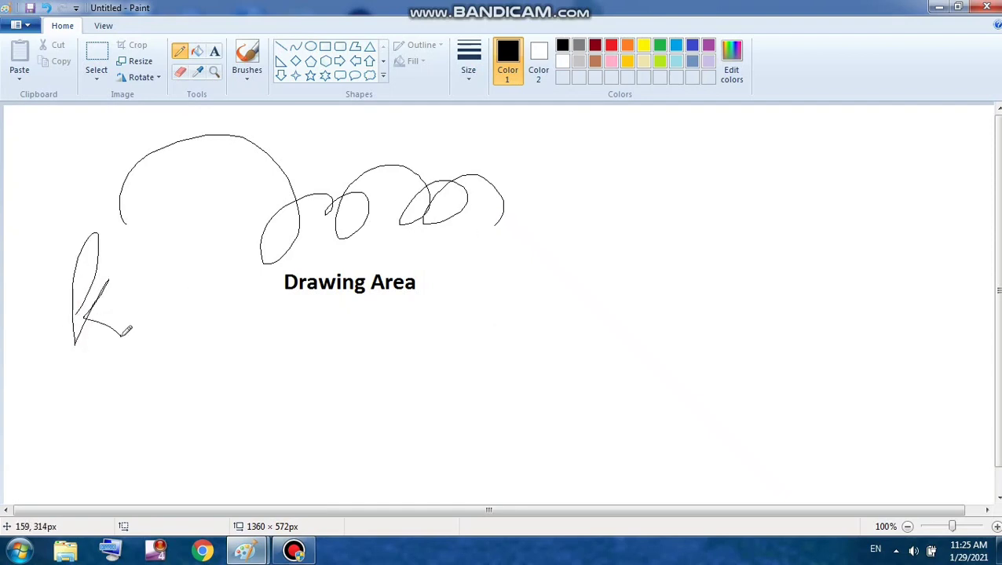
- Erase parts of the looping pencil line above the "Drawing Area" text
click(182, 72)
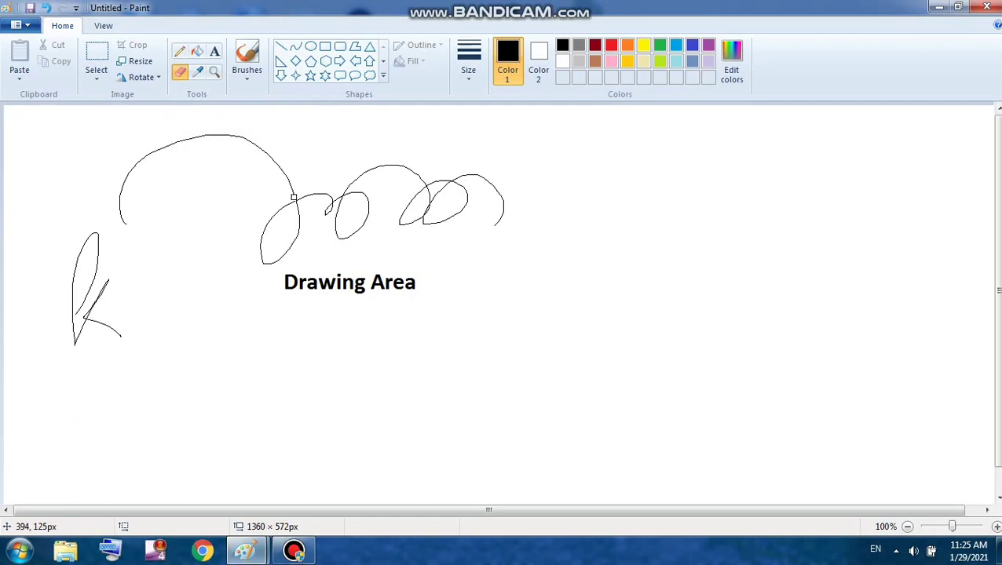
mouse_move(294, 197)
mouse_down()
mouse_move(230, 217)
mouse_move(342, 189)
mouse_move(349, 198)
mouse_move(293, 227)
mouse_move(387, 195)
mouse_move(273, 225)
mouse_move(358, 184)
mouse_move(296, 214)
mouse_move(378, 184)
mouse_move(268, 254)
mouse_up()
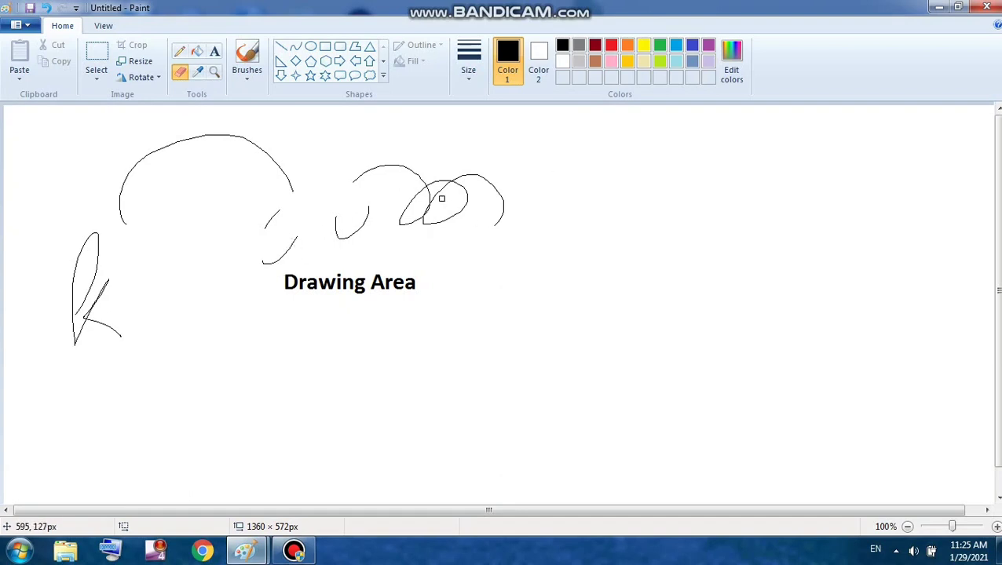
mouse_move(441, 199)
mouse_down()
mouse_move(518, 167)
mouse_move(459, 196)
mouse_move(422, 195)
mouse_move(485, 167)
mouse_move(436, 190)
mouse_up()
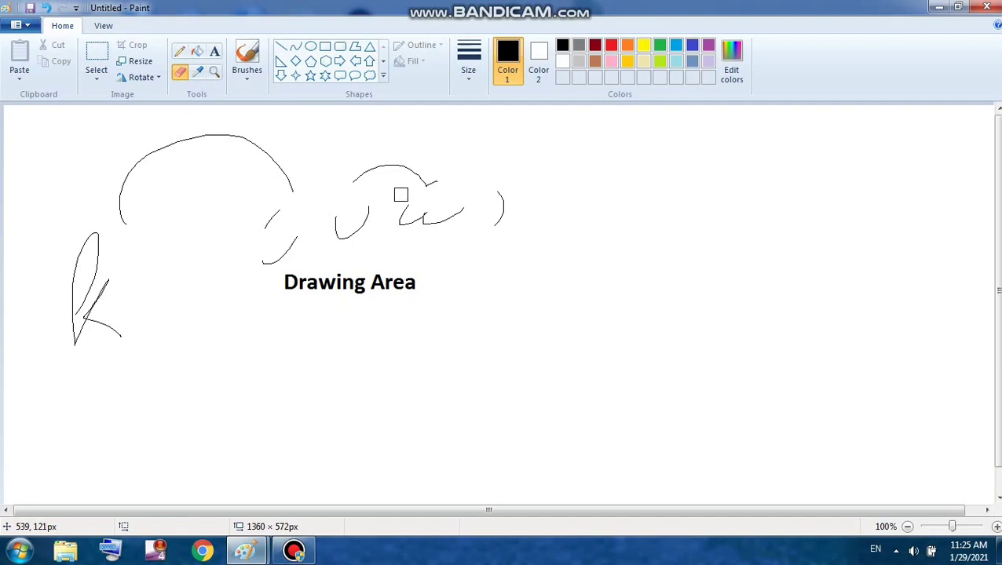
- Enlarge the eraser in repeated increments until it is several times its original size
key(ctrl+plus)
key(ctrl+plus)
key(ctrl+plus)
key(ctrl+plus)
key(ctrl+plus)
key(ctrl+plus)
key(ctrl+plus)
key(ctrl+plus)
key(ctrl+plus)
key(ctrl+plus)
key(ctrl+plus)
key(ctrl+plus)
key(ctrl+plus)
key(ctrl+plus)
- Add the text "ctrl + +" to the right of "Drawing Area" on the canvas
click(215, 53)
click(675, 272)
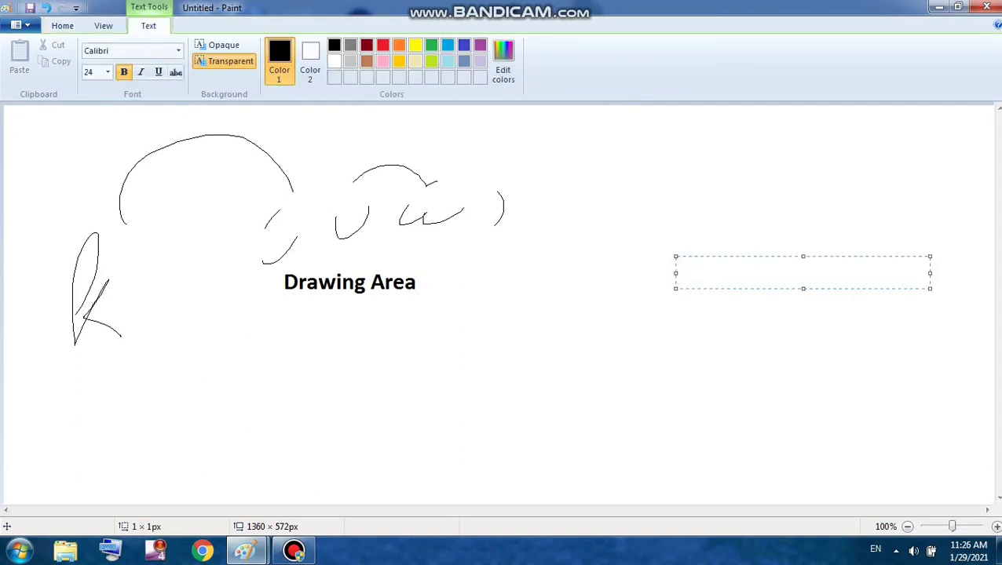
text(ctrl + +)
- Erase the remaining pencil strokes and the "Drawing Area" text with the large eraser, and dismiss the Windows color scheme prompt
click(69, 27)
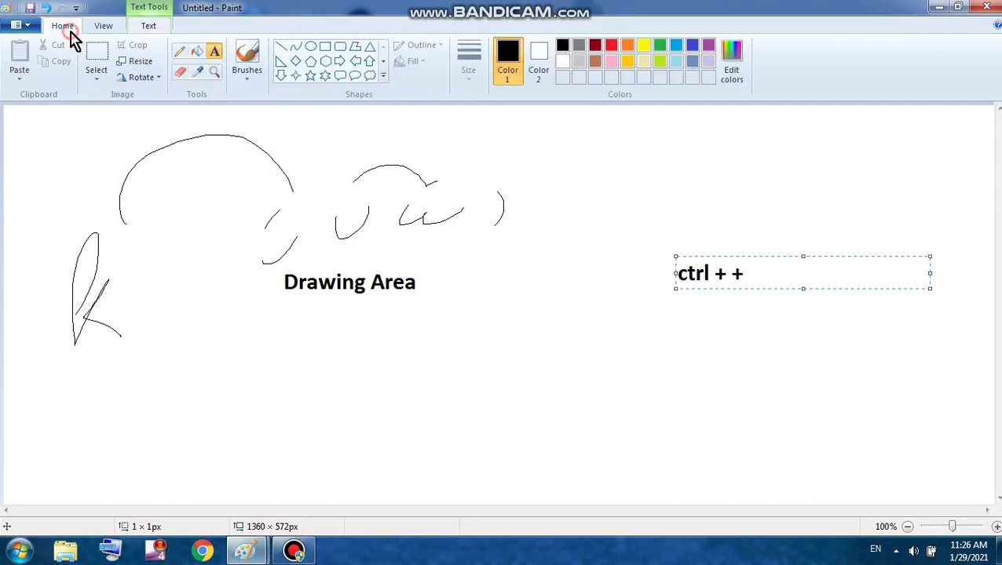
click(182, 73)
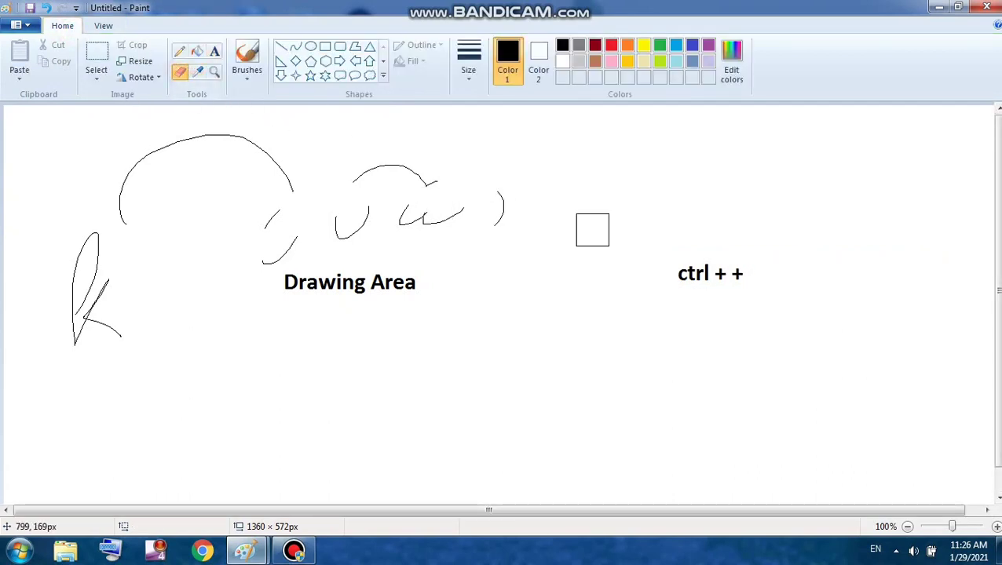
mouse_move(604, 192)
mouse_down()
mouse_move(195, 201)
mouse_move(138, 227)
mouse_move(150, 215)
mouse_move(139, 257)
mouse_move(152, 193)
mouse_move(67, 325)
mouse_move(101, 299)
mouse_move(190, 309)
mouse_move(178, 258)
mouse_move(303, 251)
mouse_move(350, 229)
mouse_up()
mouse_move(376, 266)
mouse_down()
mouse_move(407, 248)
mouse_move(366, 301)
mouse_move(361, 260)
mouse_move(337, 302)
mouse_move(464, 220)
mouse_move(521, 234)
mouse_move(390, 289)
mouse_move(418, 224)
mouse_move(357, 263)
mouse_move(359, 246)
mouse_move(34, 222)
mouse_up()
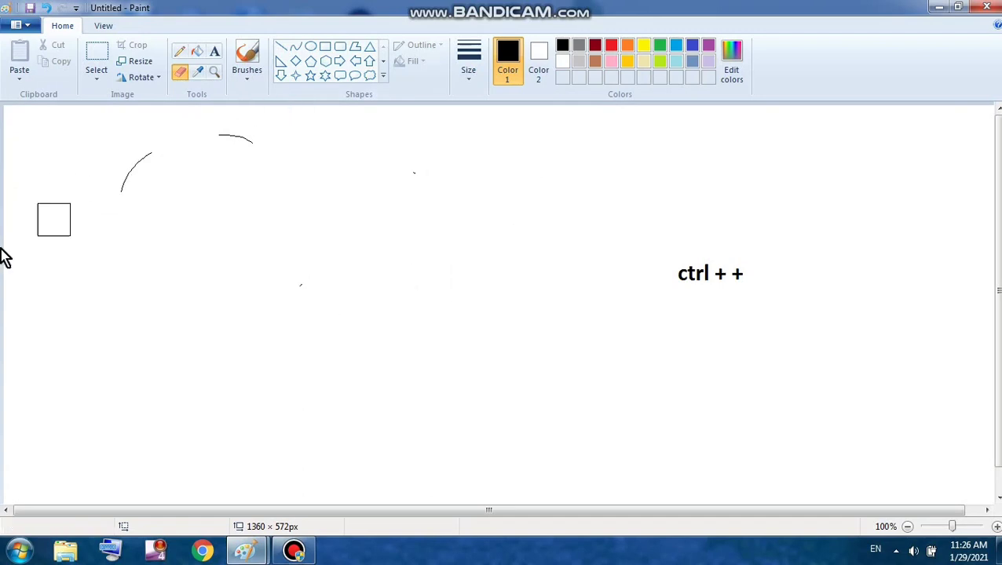
mouse_move(108, 191)
mouse_down()
mouse_move(177, 118)
mouse_move(114, 206)
mouse_move(327, 94)
mouse_move(153, 164)
mouse_move(367, 121)
mouse_up()
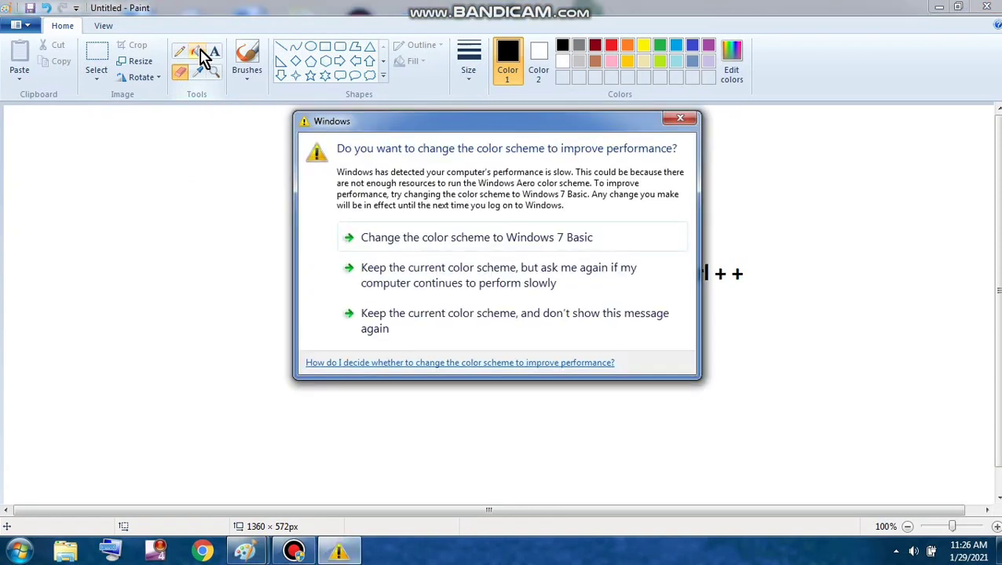
key(Escape)
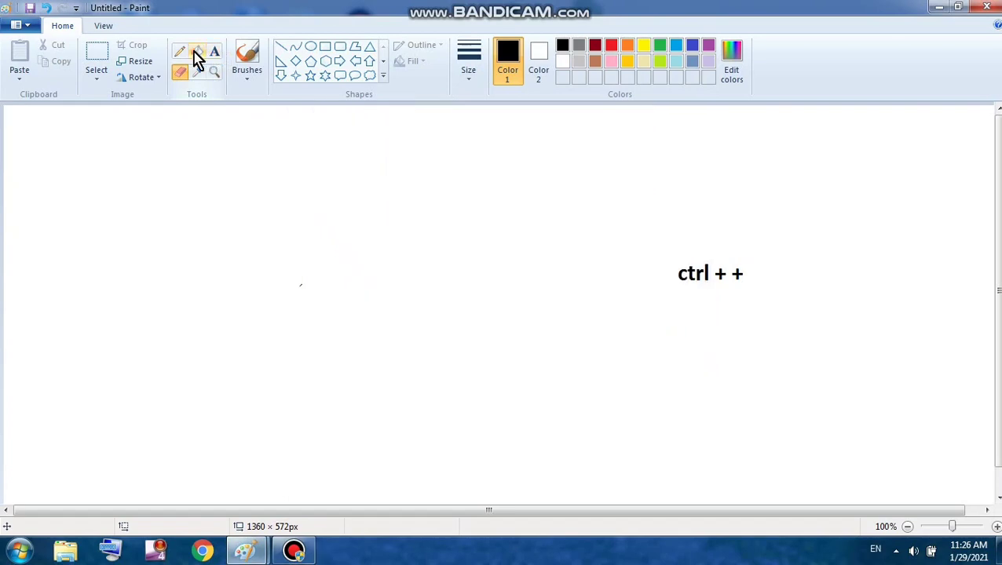
- Fill the canvas background with black, then undo the fill
click(196, 57)
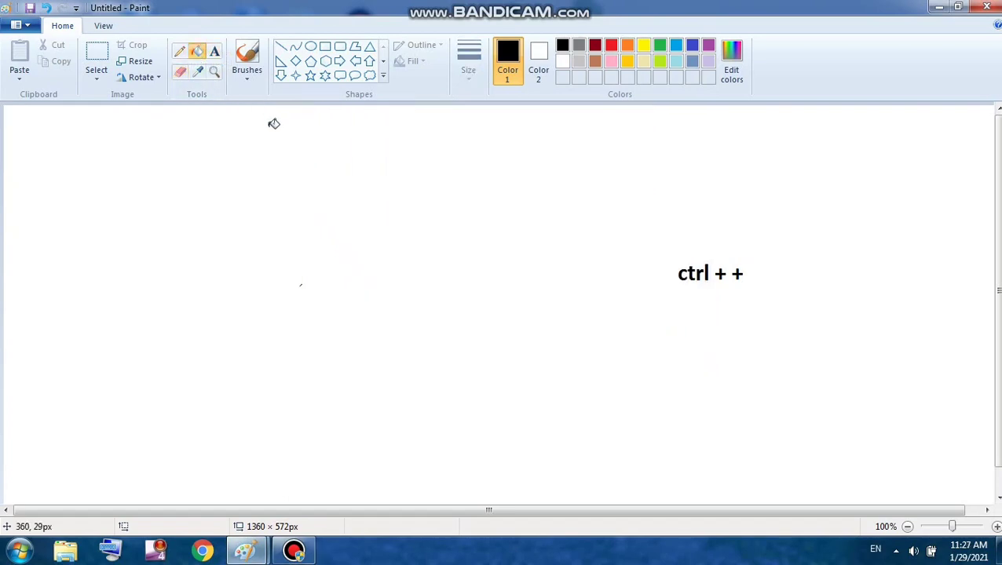
click(274, 123)
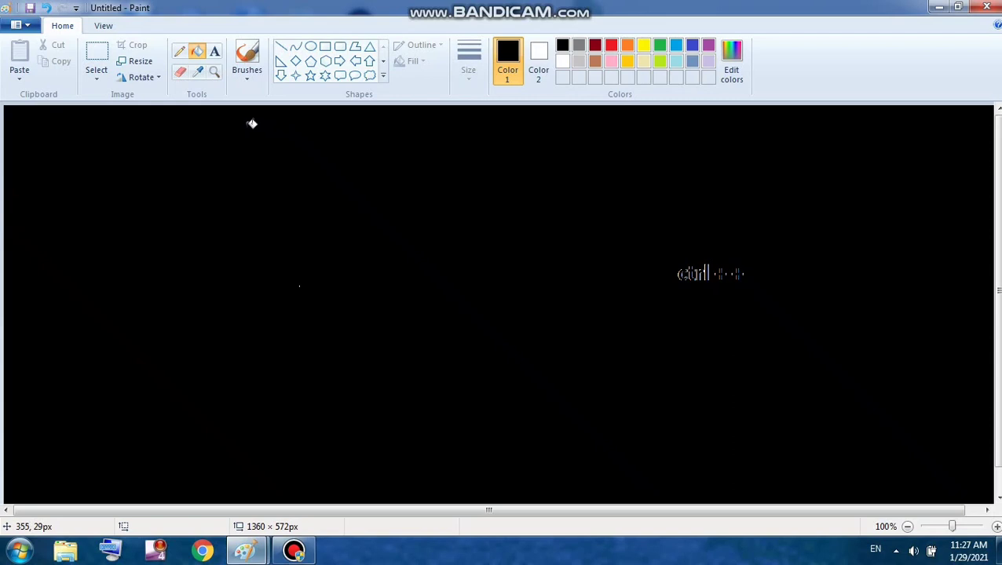
click(47, 9)
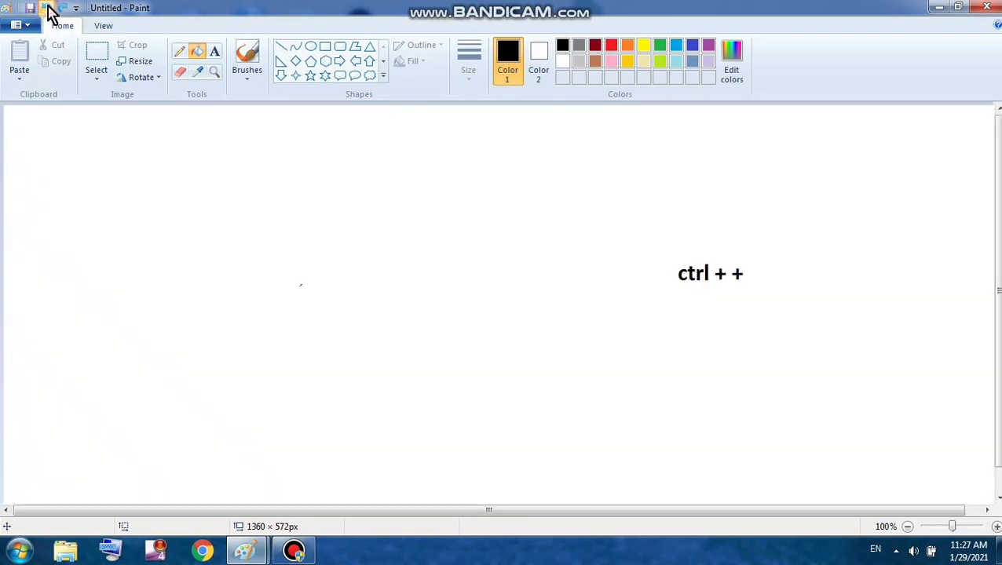
- Place the text "text tool" in the upper-left part of the canvas
click(218, 59)
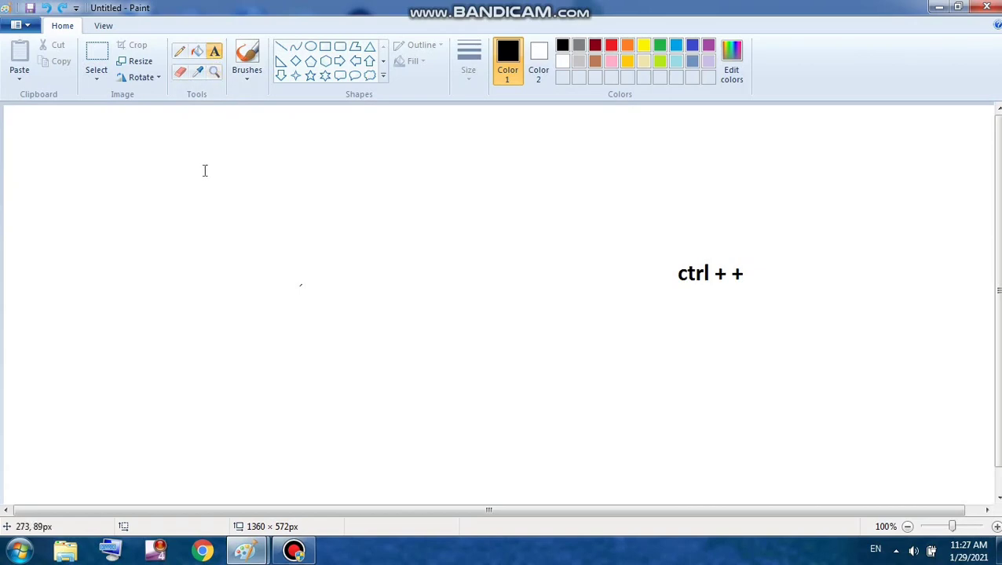
click(208, 192)
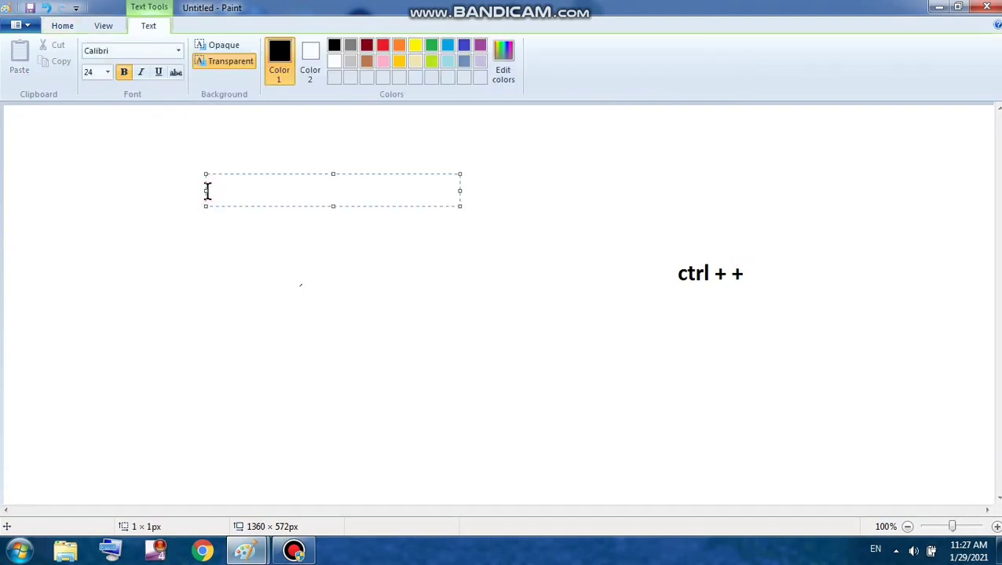
text(text tool)
- Capitalize the first letter of the new text so it reads "Text tool"
key(Left)
key(Left)
key(Left)
key(Left)
key(Left)
key(Left)
key(Left)
key(Left)
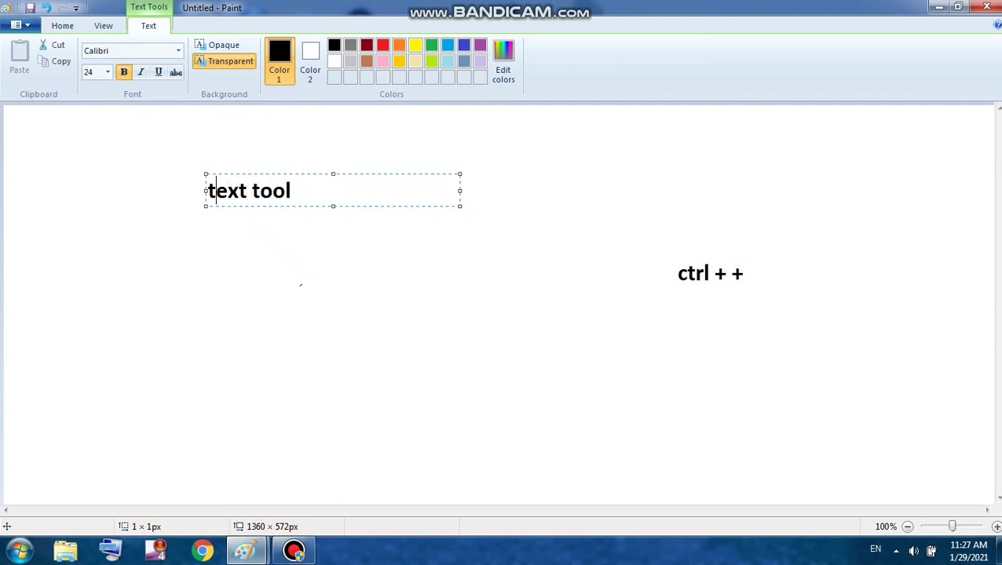
key(BackSpace)
text(T)
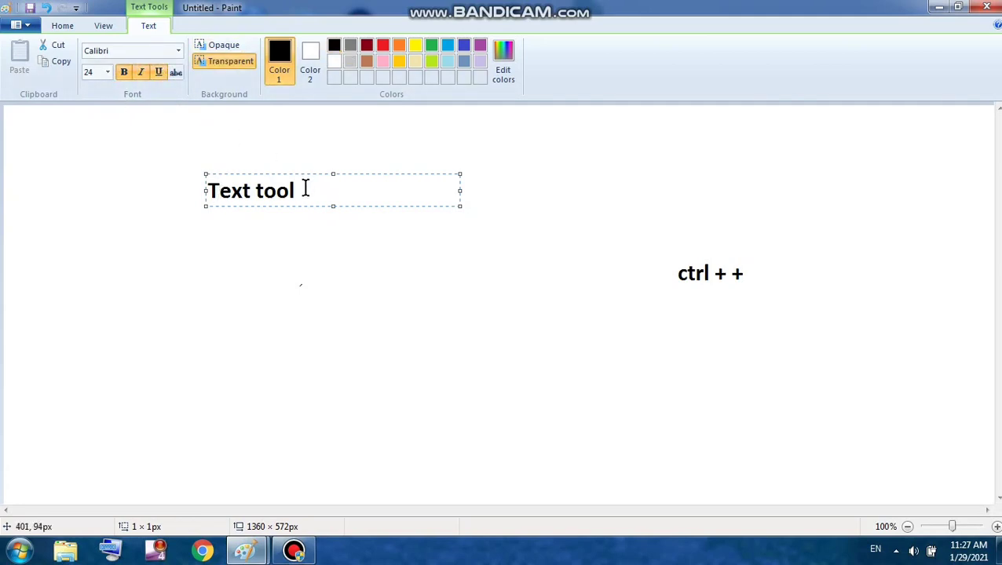
- Format the words "Text tool" as italic, underlined and indigo, and commit the text to the canvas
drag(304, 188, 203, 190)
click(142, 73)
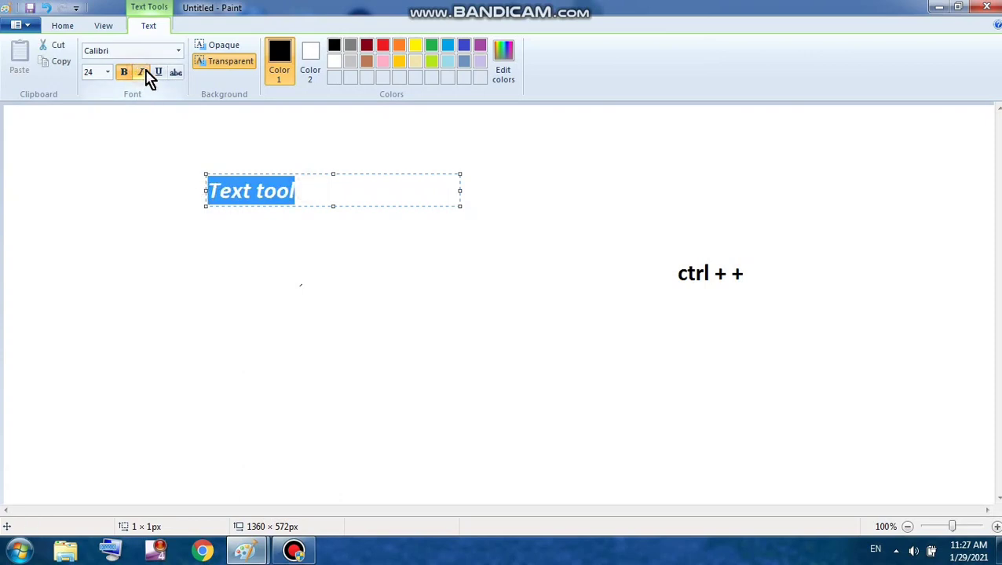
click(158, 73)
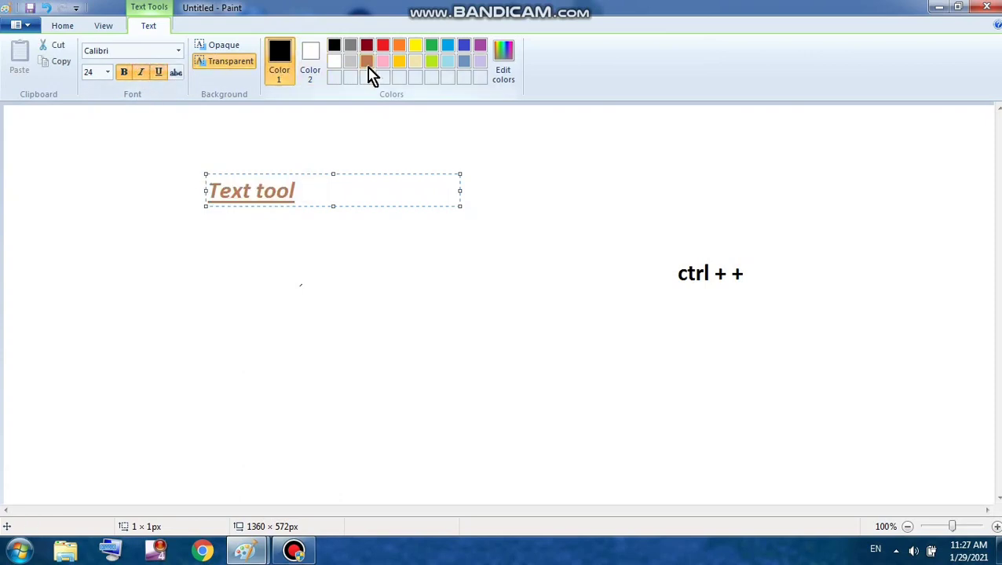
click(467, 48)
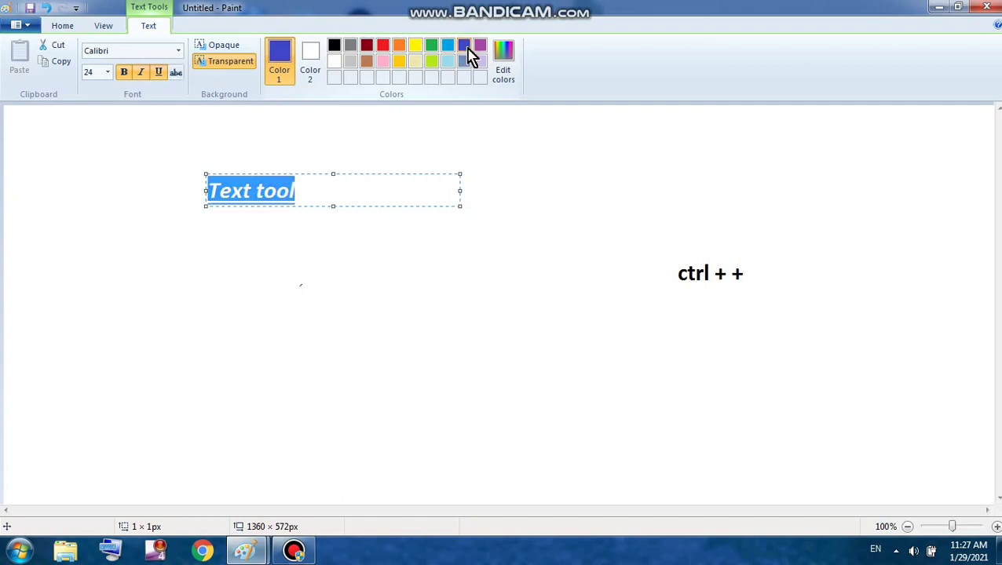
click(136, 181)
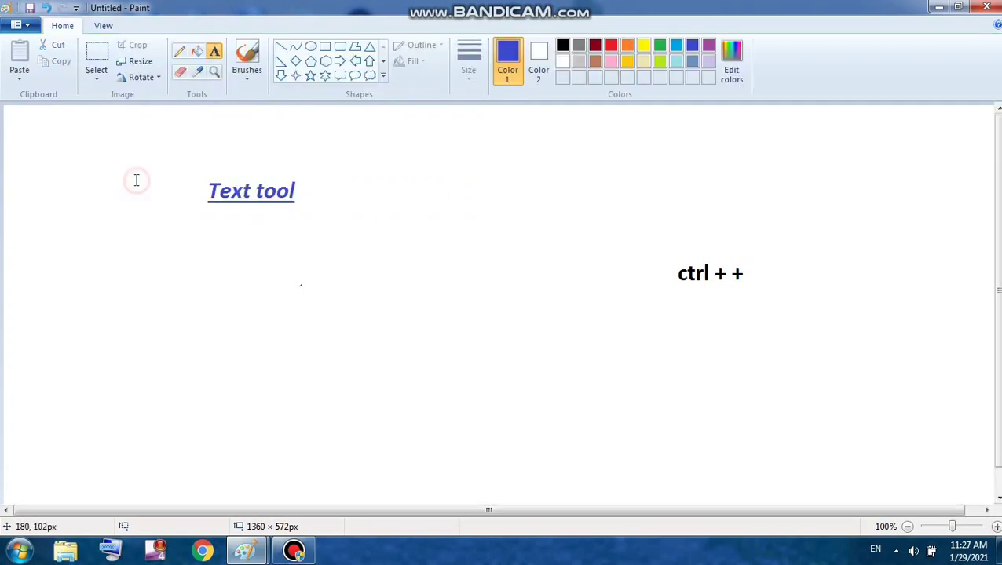
- Zoom in on the "Text tool" text to 600% with the Magnifier
click(215, 72)
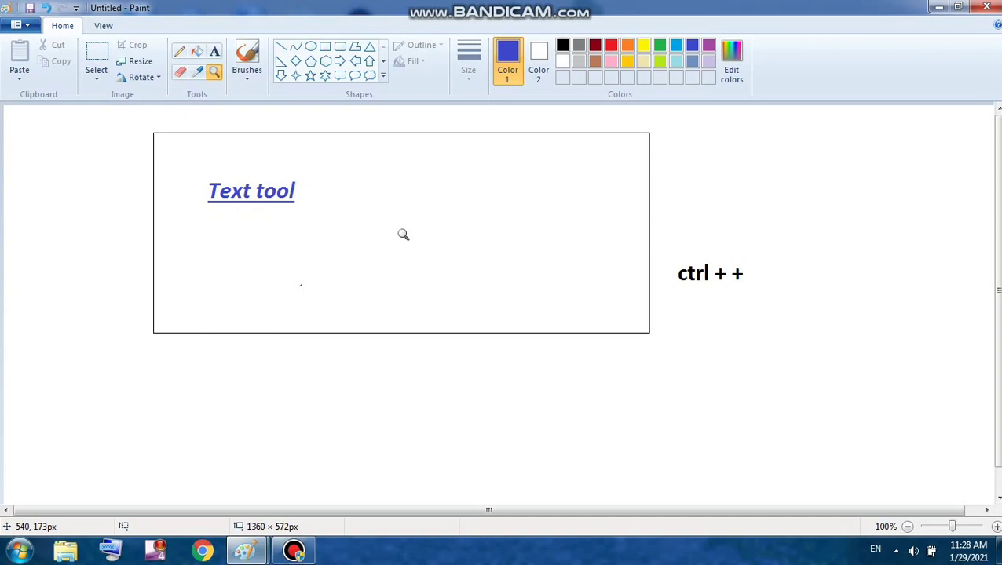
click(351, 230)
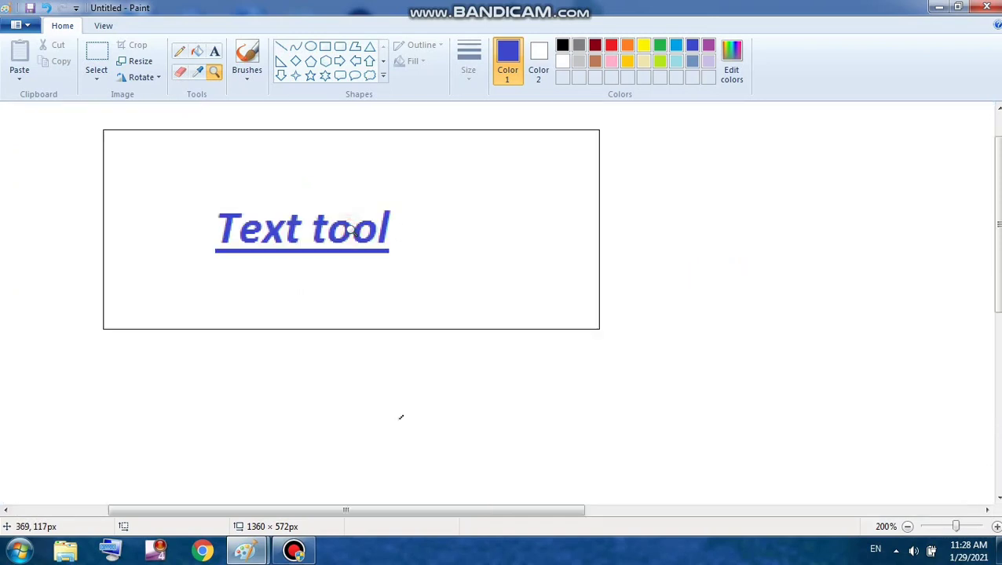
click(296, 230)
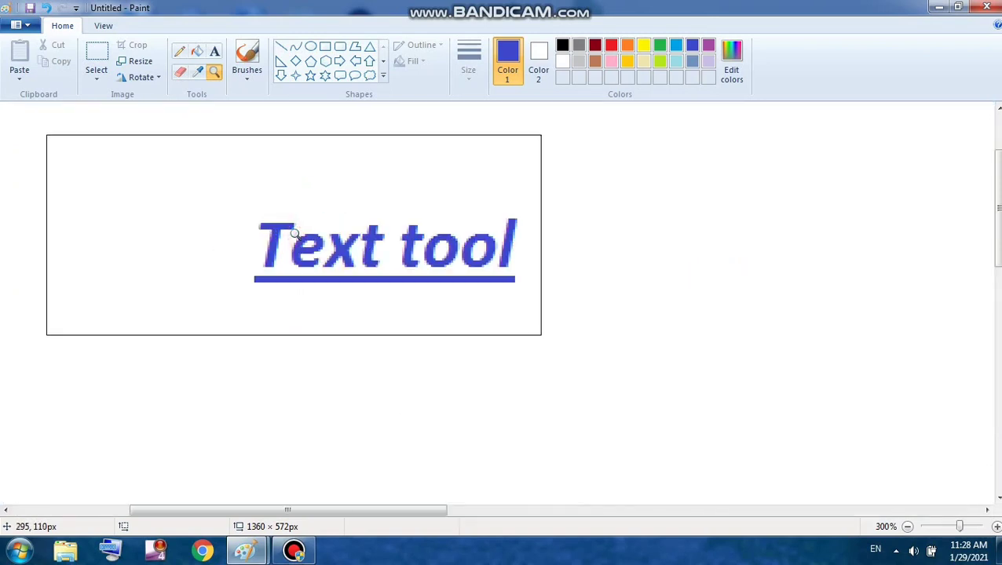
click(296, 234)
click(295, 234)
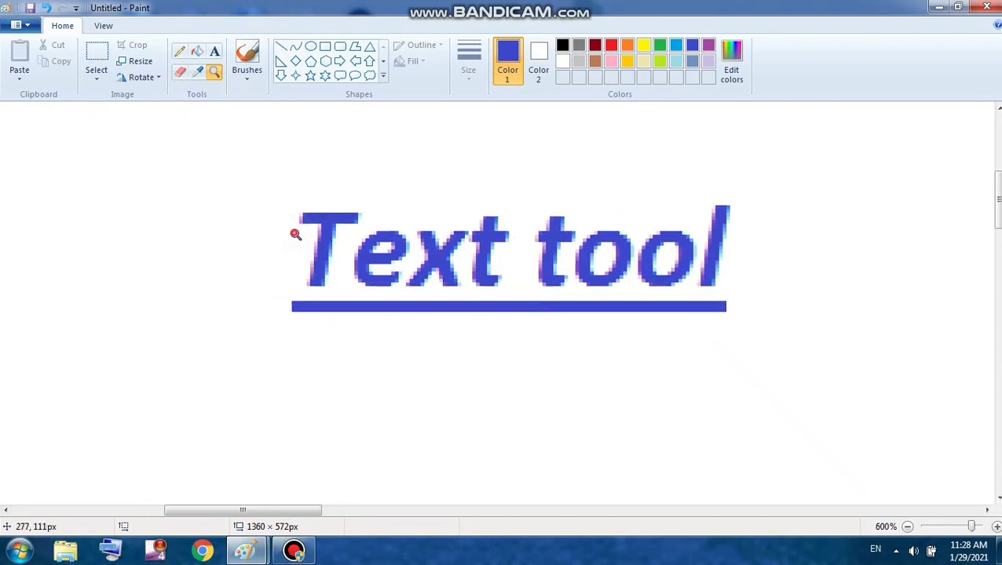
click(296, 235)
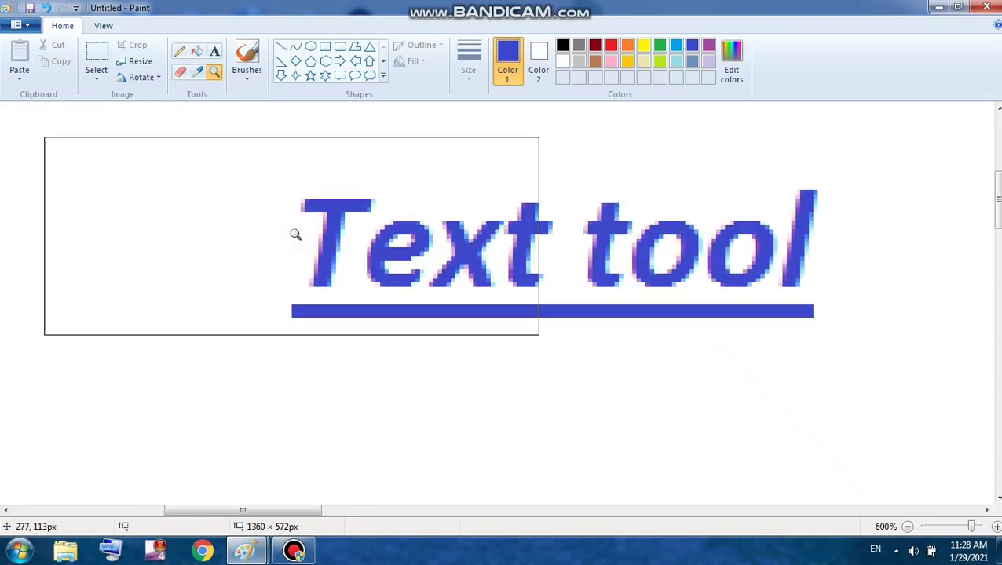
- Fill the canvas background around the text with indigo, and undo the fill
click(217, 81)
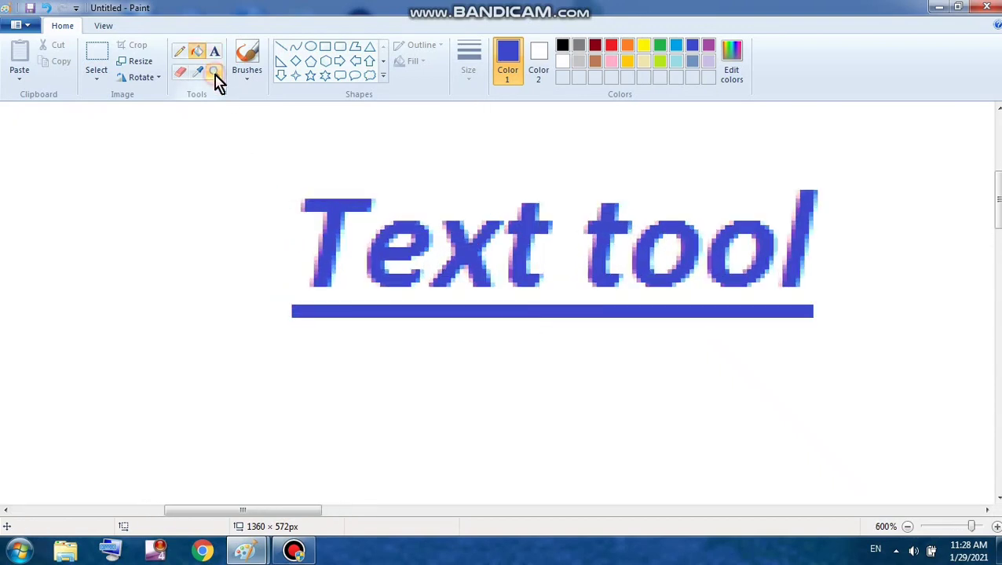
click(538, 365)
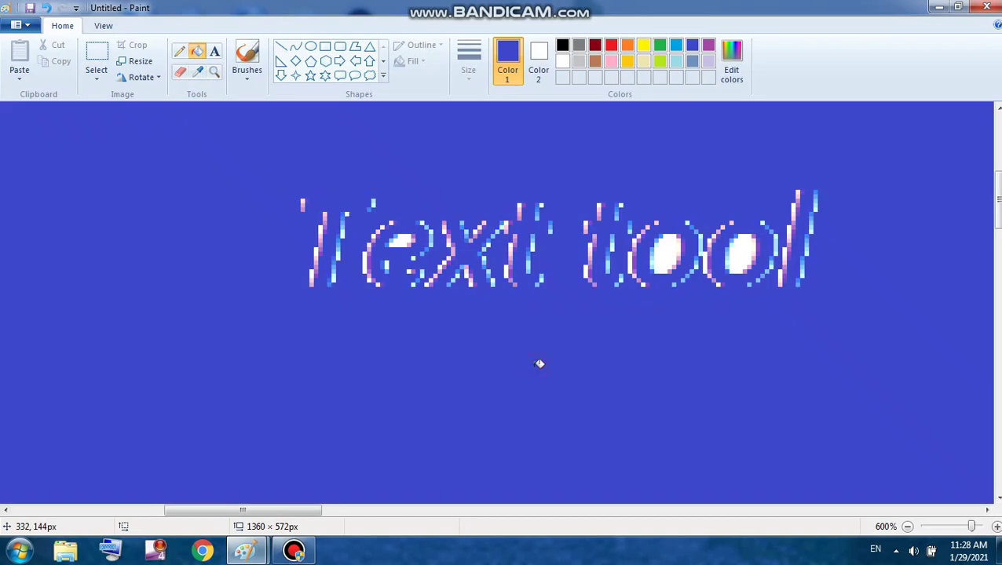
click(49, 9)
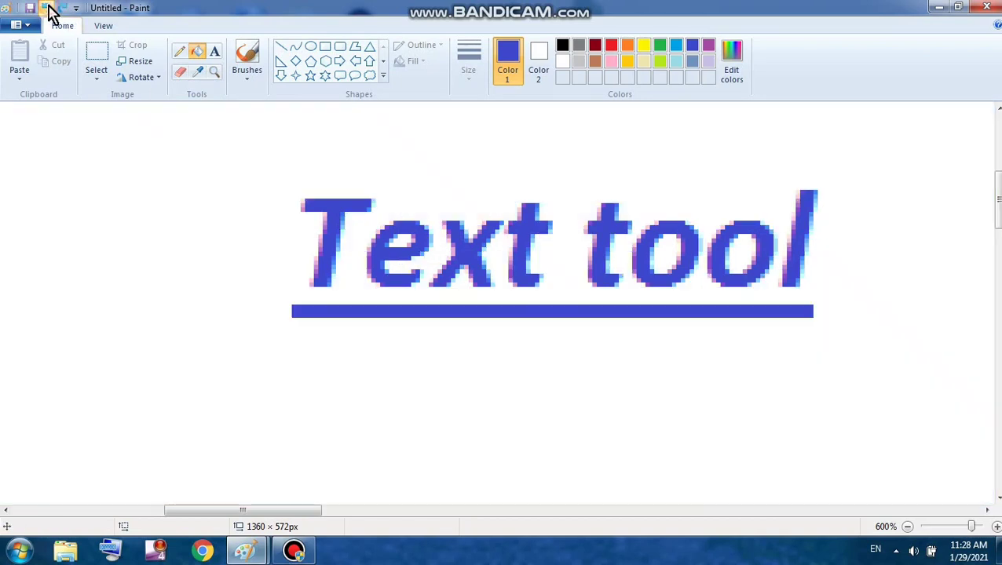
- Zoom the canvas back out to 100%
click(908, 526)
click(908, 527)
click(908, 527)
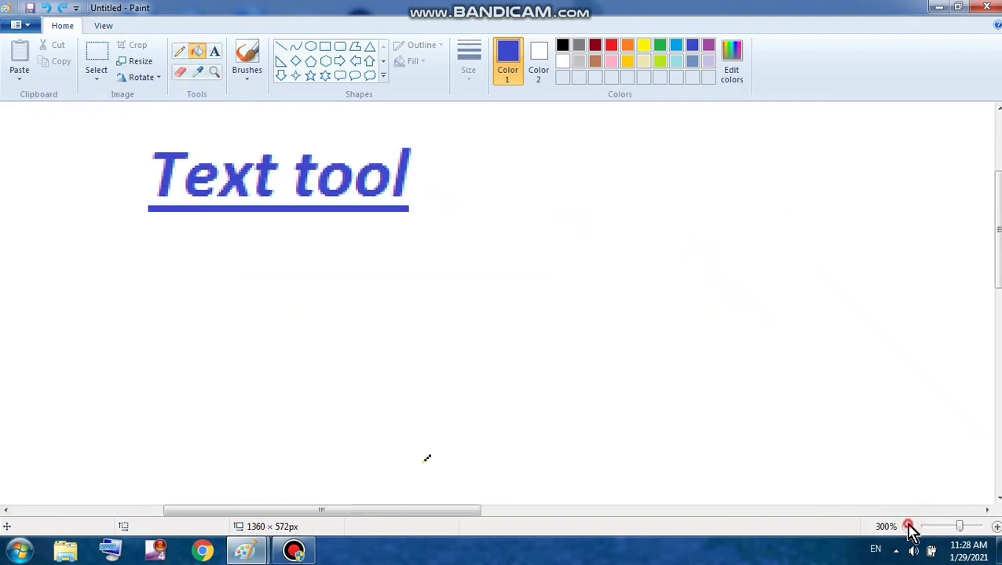
click(908, 527)
click(908, 527)
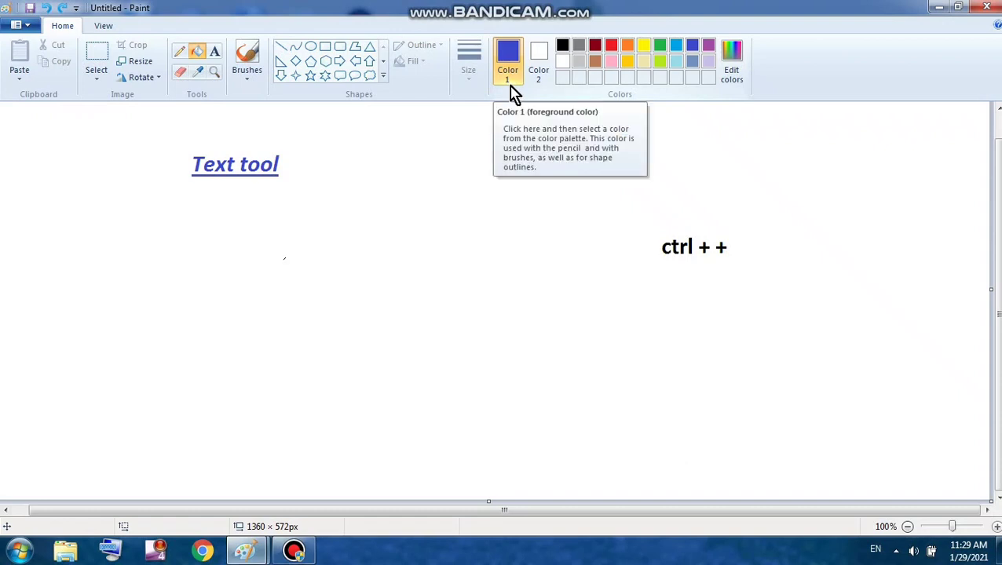
- Draw an indigo-outlined rectangle about 323 × 199 px in the middle of the canvas, and fill it with light pink
click(327, 48)
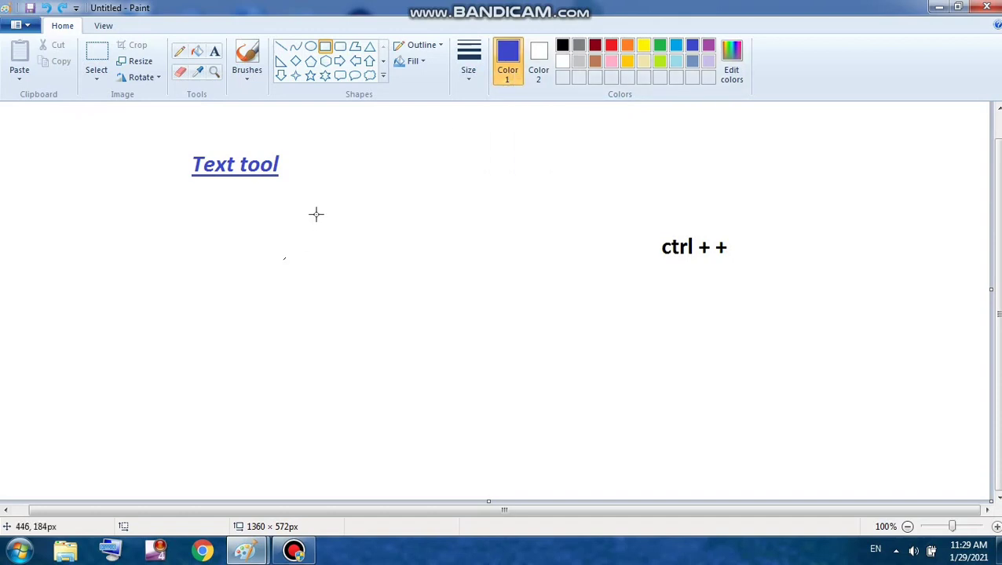
mouse_move(316, 213)
mouse_down()
mouse_move(375, 255)
mouse_move(490, 307)
mouse_move(556, 363)
mouse_up()
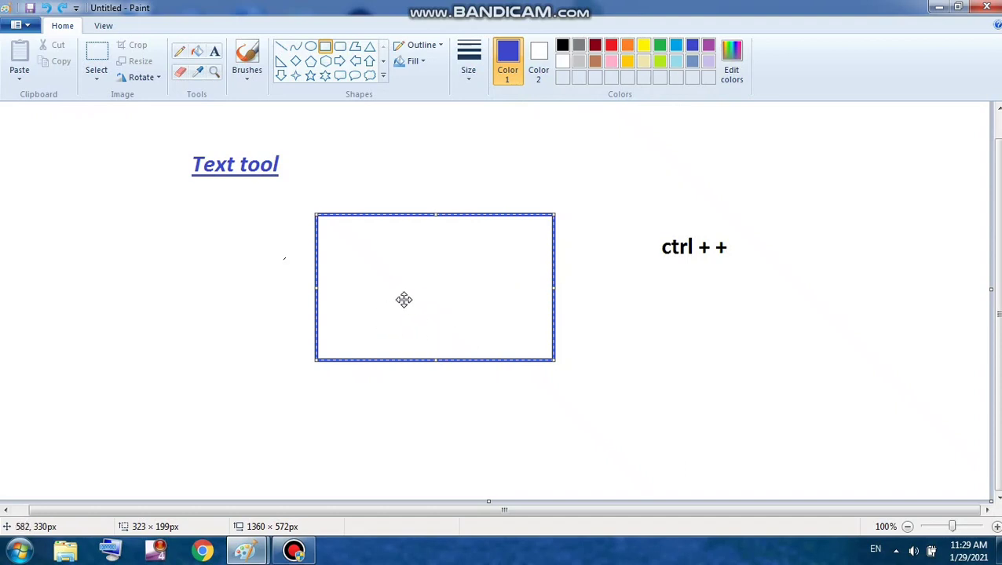
click(540, 76)
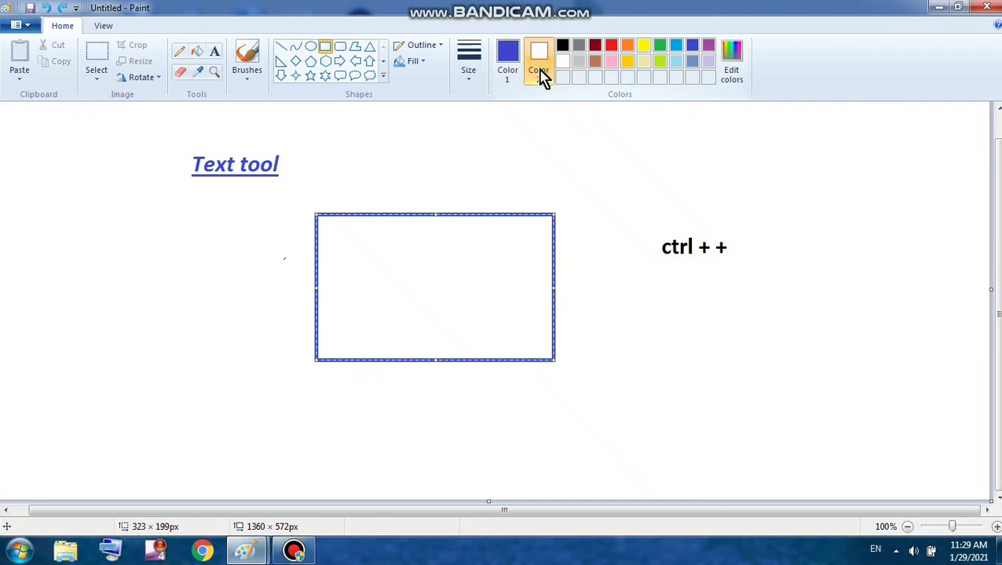
click(629, 63)
click(197, 51)
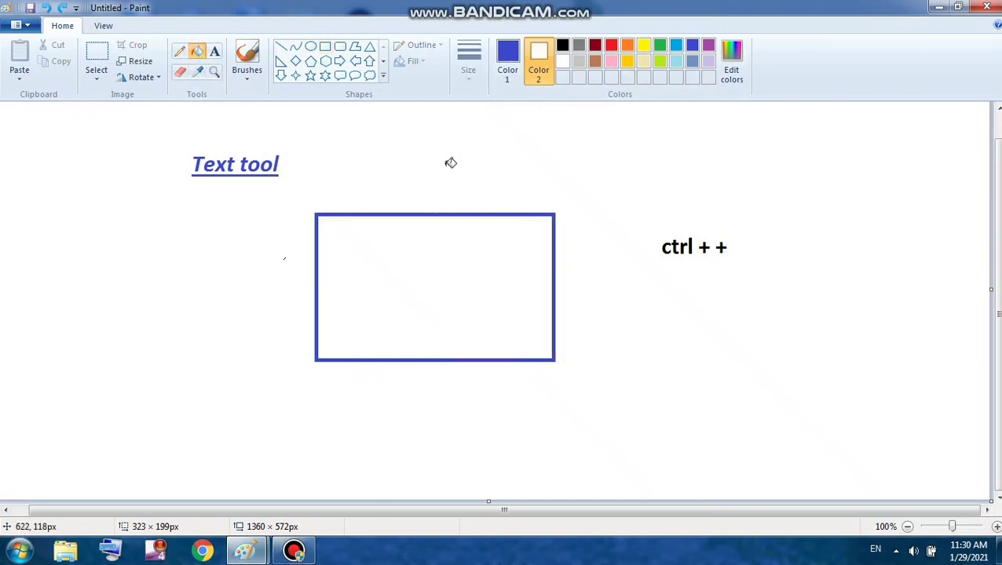
click(505, 83)
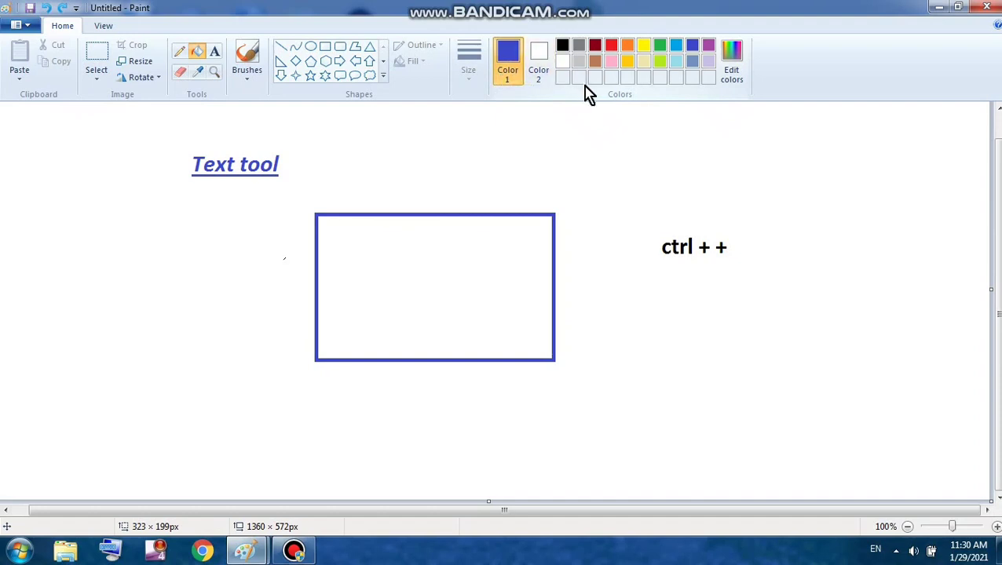
click(610, 62)
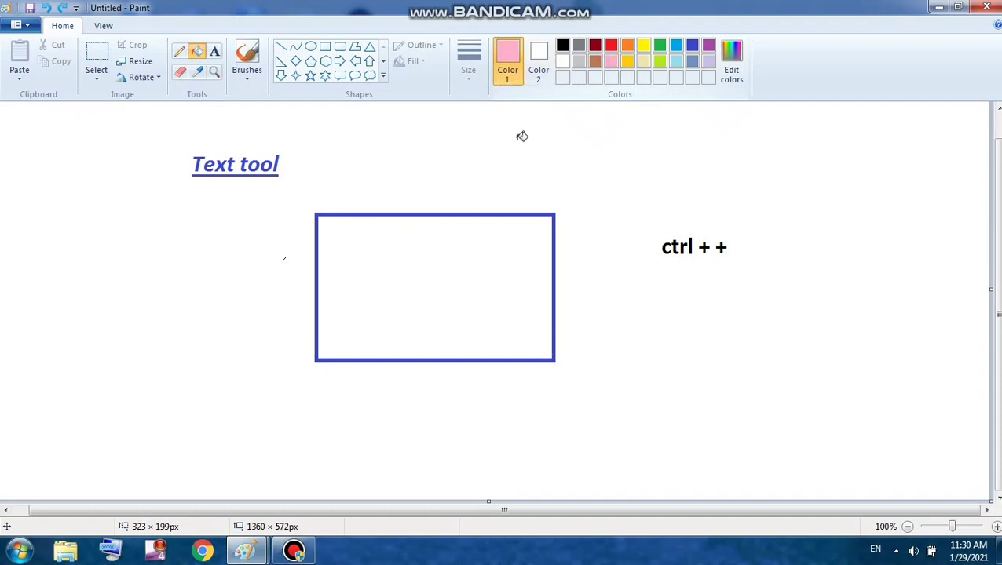
click(452, 262)
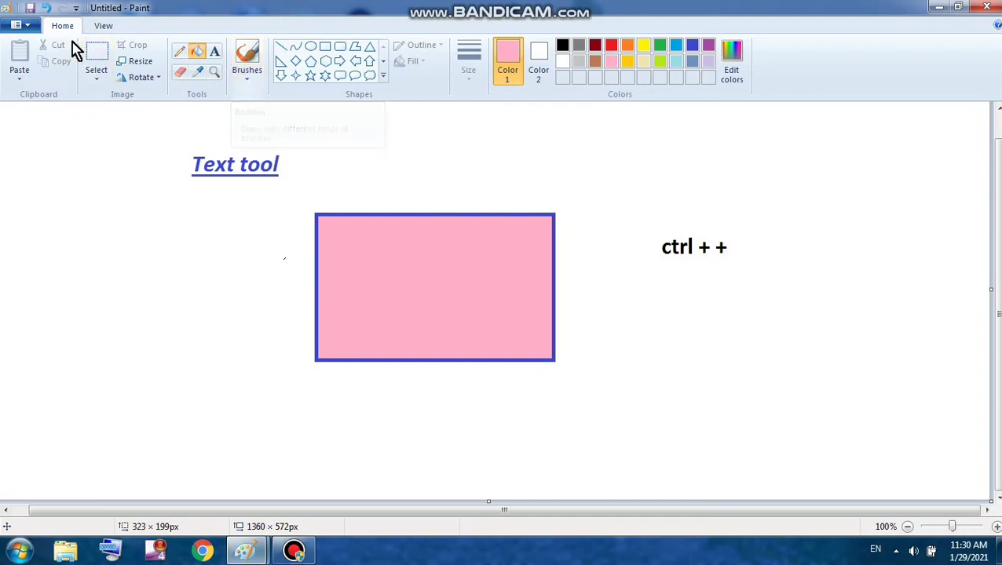
click(28, 26)
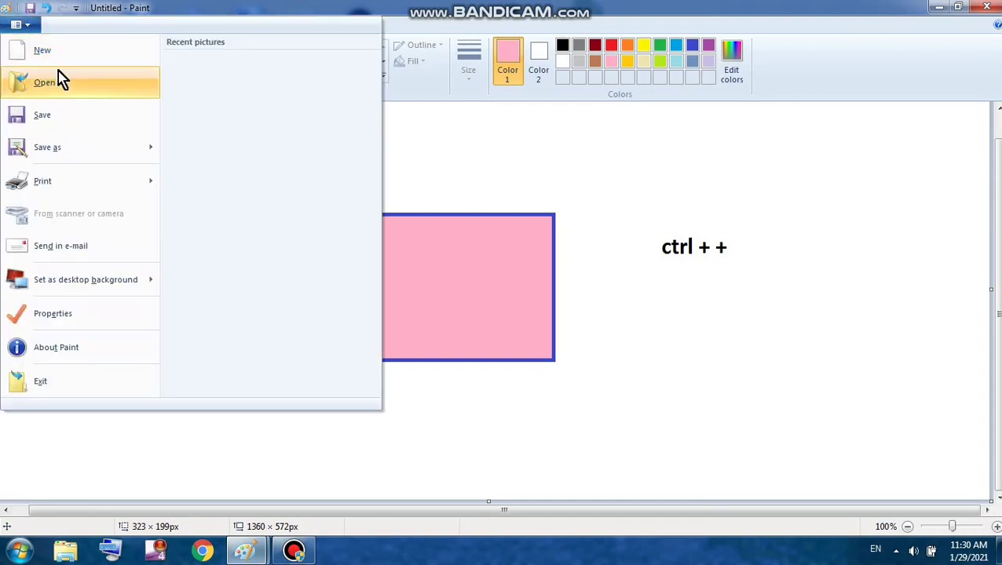
click(59, 84)
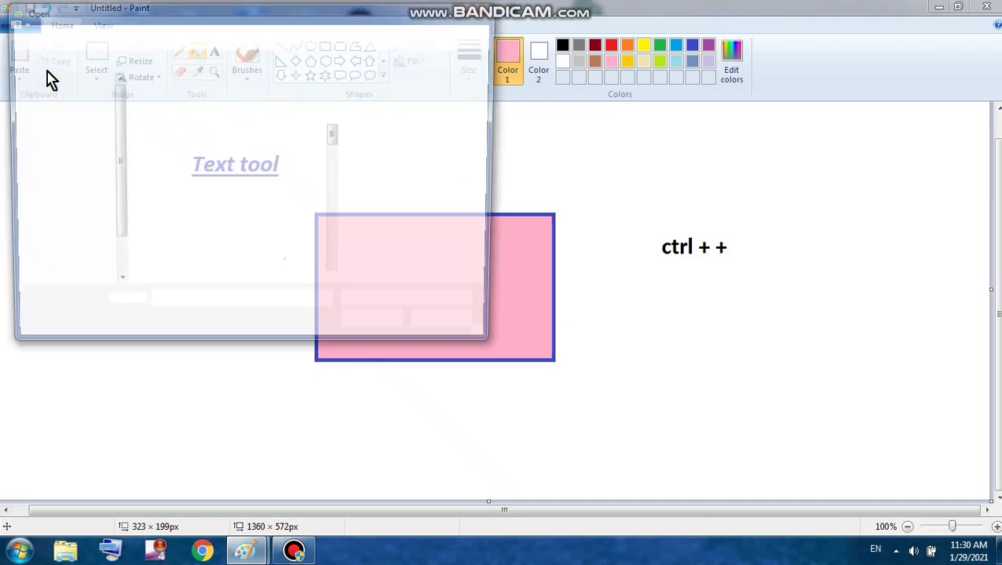
click(486, 9)
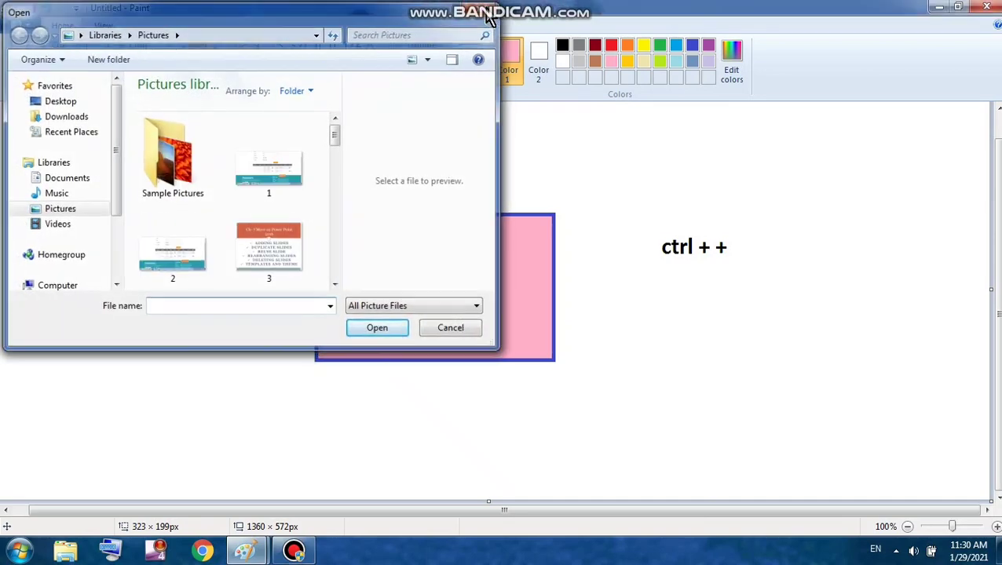
- Undo the pink fill, the rectangle and the "Text tool" text, and redo the eraser strokes undone along with them
click(45, 9)
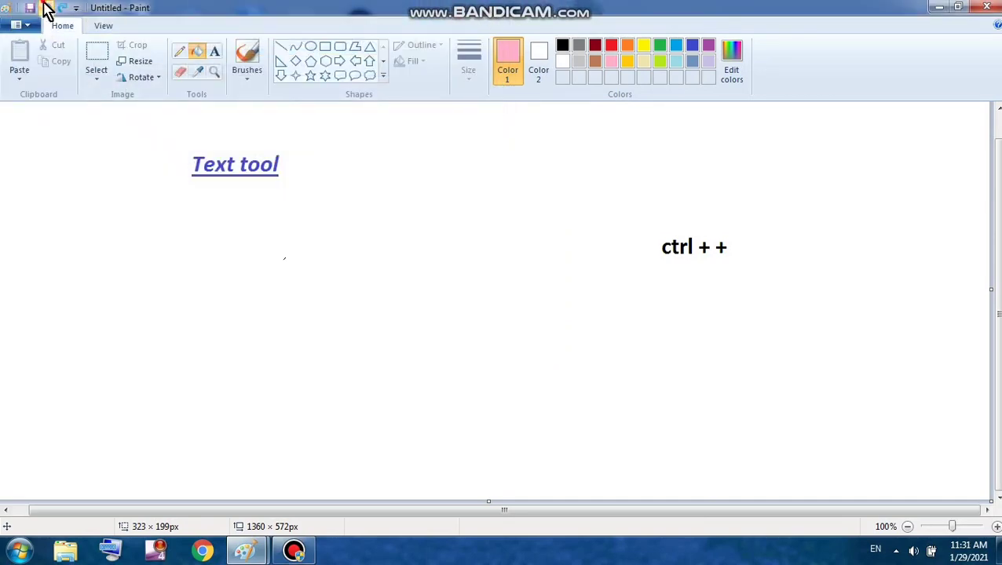
click(45, 10)
click(46, 9)
click(45, 9)
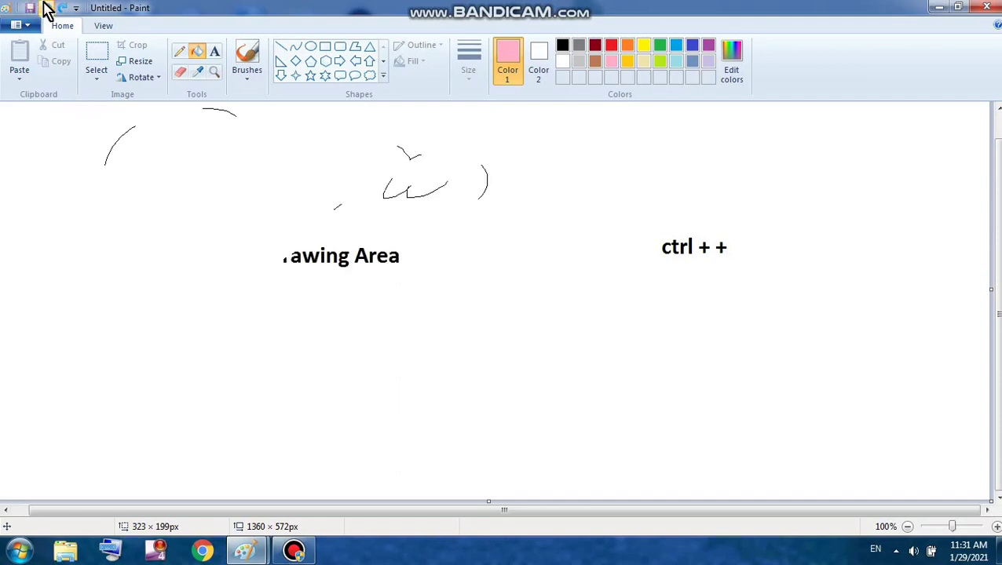
click(62, 9)
click(62, 10)
click(62, 10)
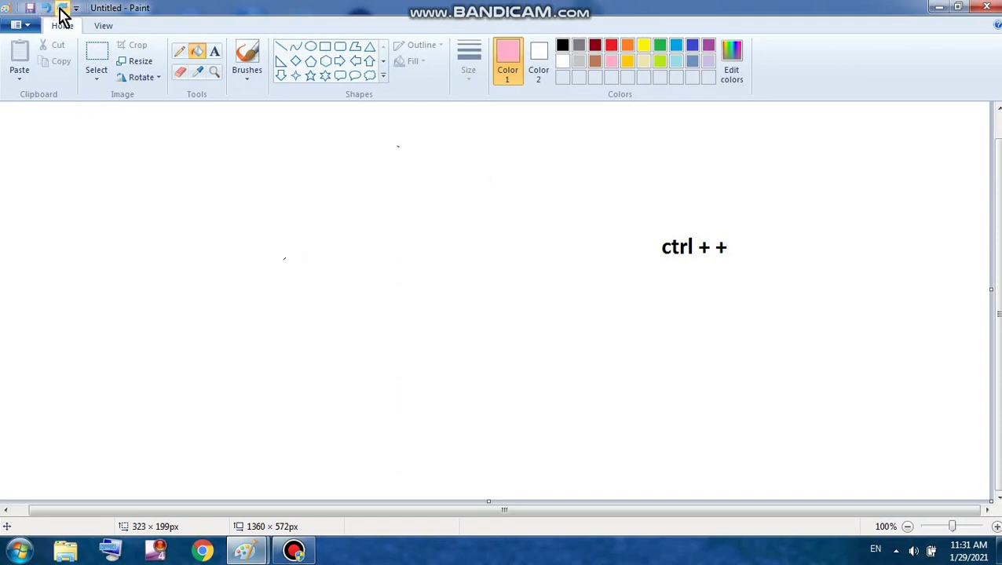
- Paint a dark red smiley face in the upper-left part of the canvas with the standard Brush
click(251, 78)
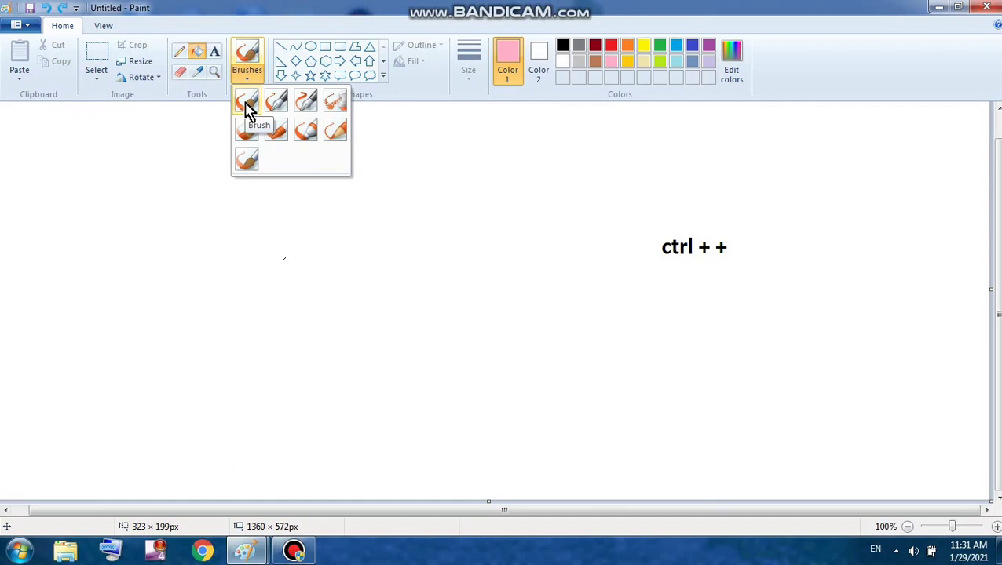
click(247, 110)
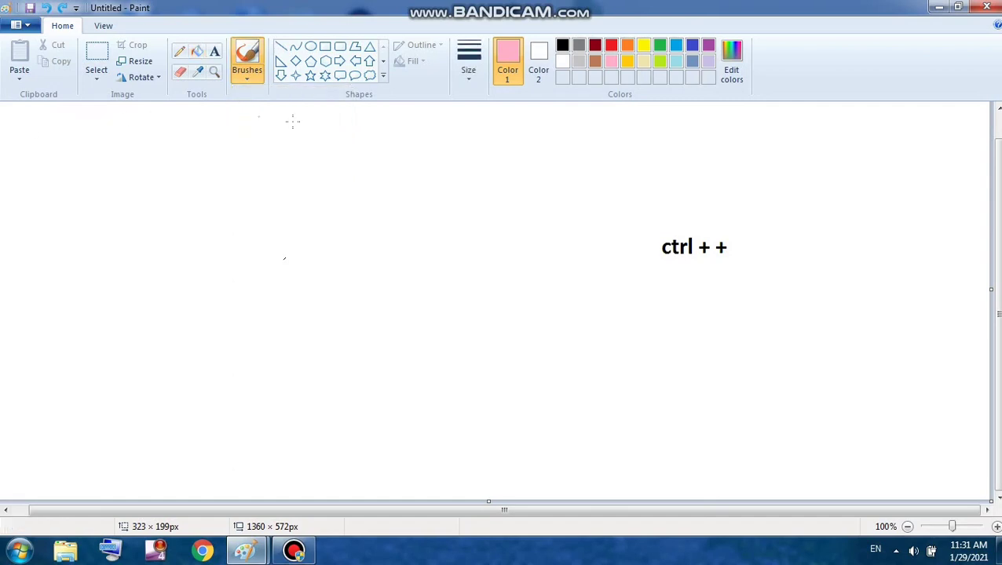
click(596, 47)
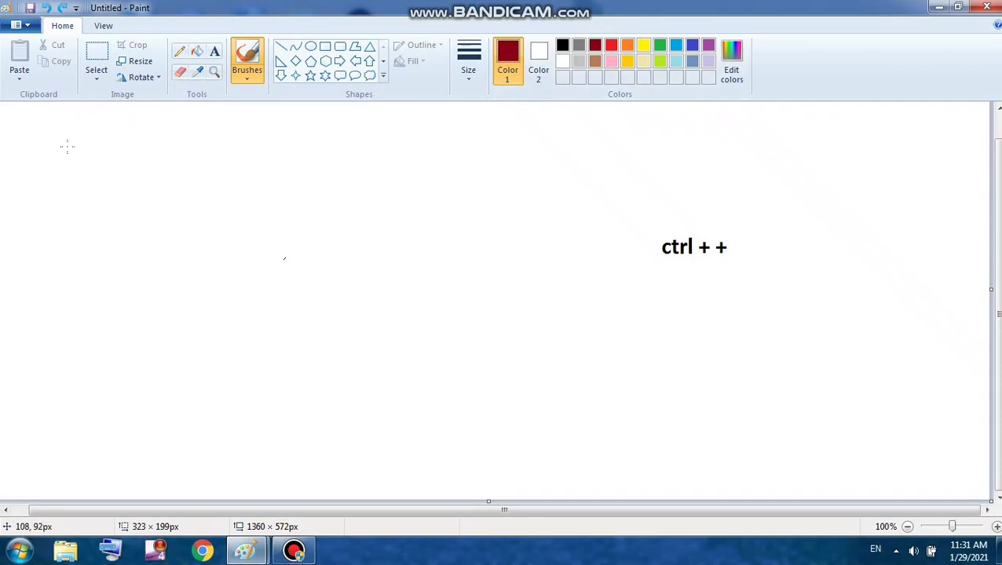
mouse_move(67, 145)
mouse_down()
mouse_move(38, 176)
mouse_move(49, 205)
mouse_move(89, 201)
mouse_move(100, 176)
mouse_move(91, 163)
mouse_move(54, 145)
mouse_move(50, 173)
mouse_move(87, 176)
mouse_move(53, 195)
mouse_move(80, 191)
mouse_up()
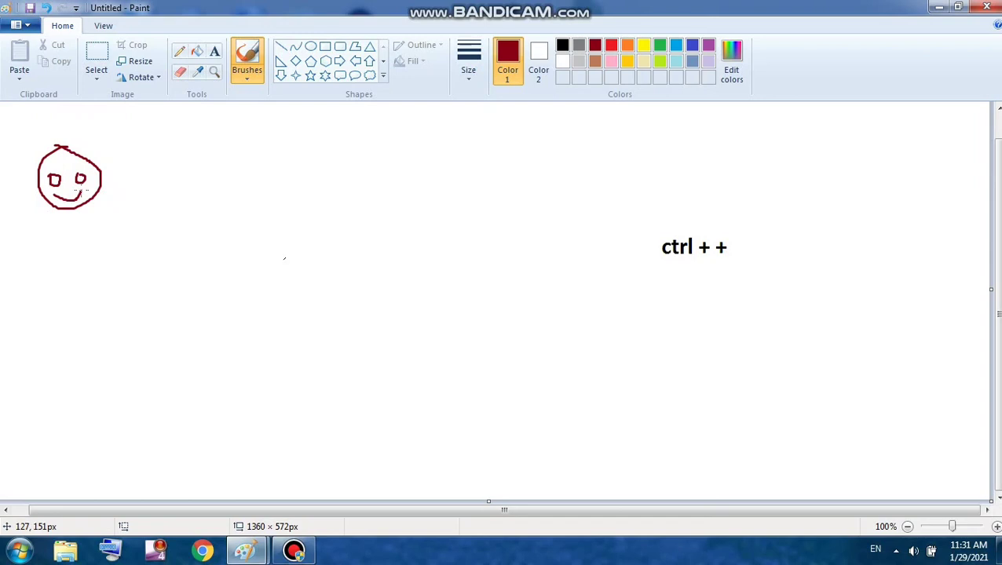
- Write "Hello" in orange beside the smiley face with Calligraphy brush 1
click(248, 81)
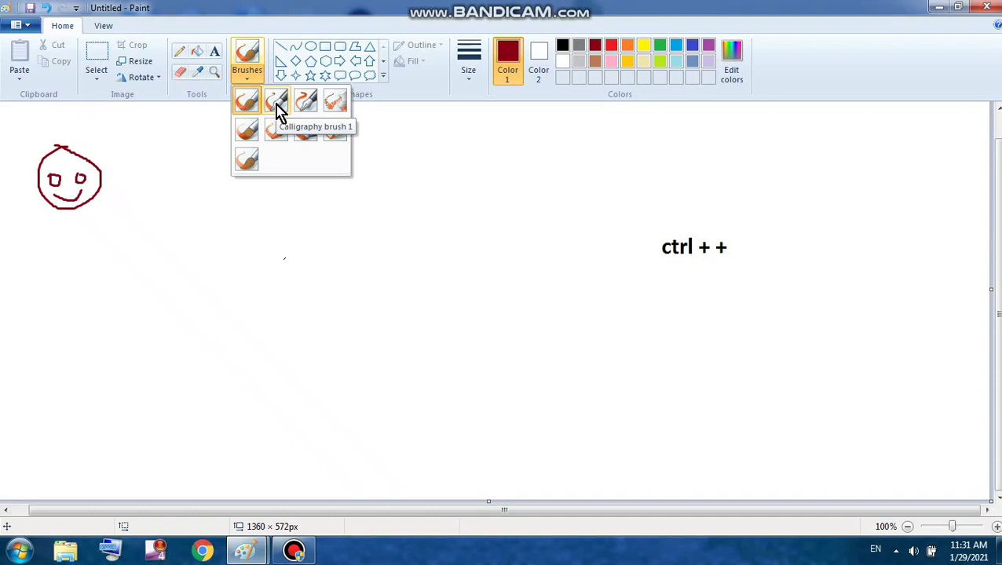
click(281, 112)
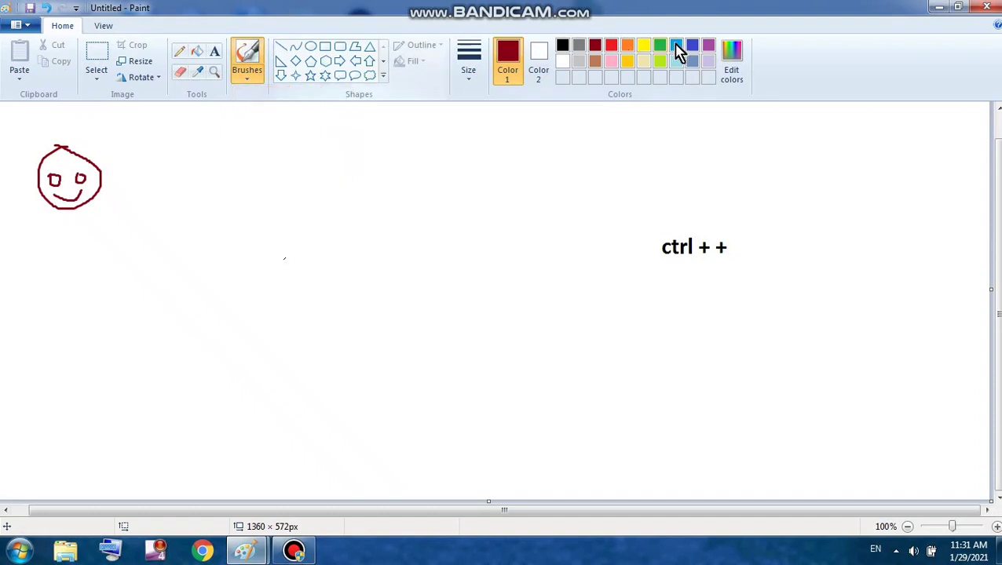
click(627, 47)
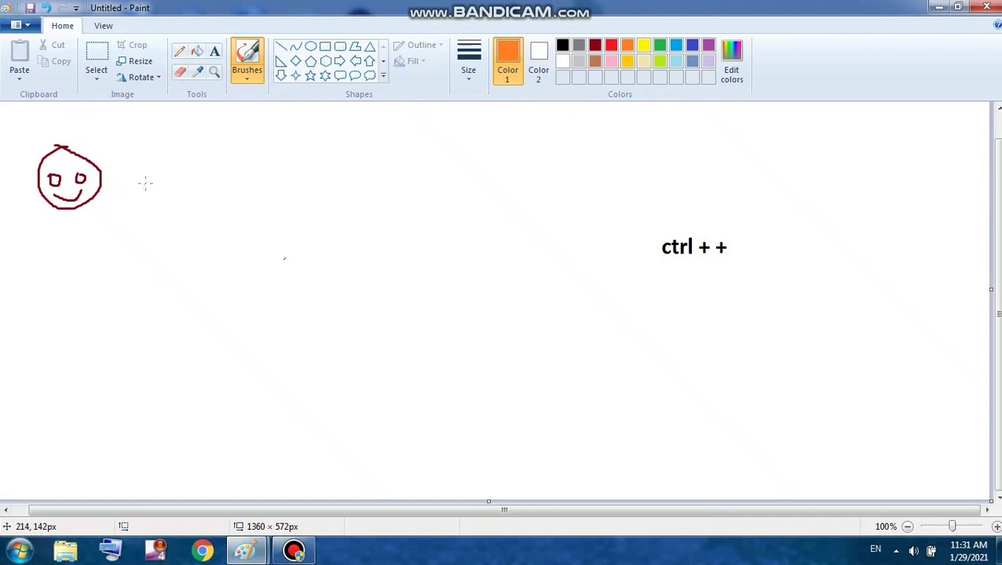
mouse_move(129, 168)
mouse_down()
mouse_move(162, 148)
mouse_move(149, 185)
mouse_move(138, 185)
mouse_move(174, 167)
mouse_move(181, 145)
mouse_move(181, 186)
mouse_move(208, 157)
mouse_move(201, 173)
mouse_move(210, 183)
mouse_move(223, 146)
mouse_move(226, 181)
mouse_move(240, 143)
mouse_move(230, 169)
mouse_move(245, 182)
mouse_move(251, 163)
mouse_move(265, 185)
mouse_move(275, 159)
mouse_up()
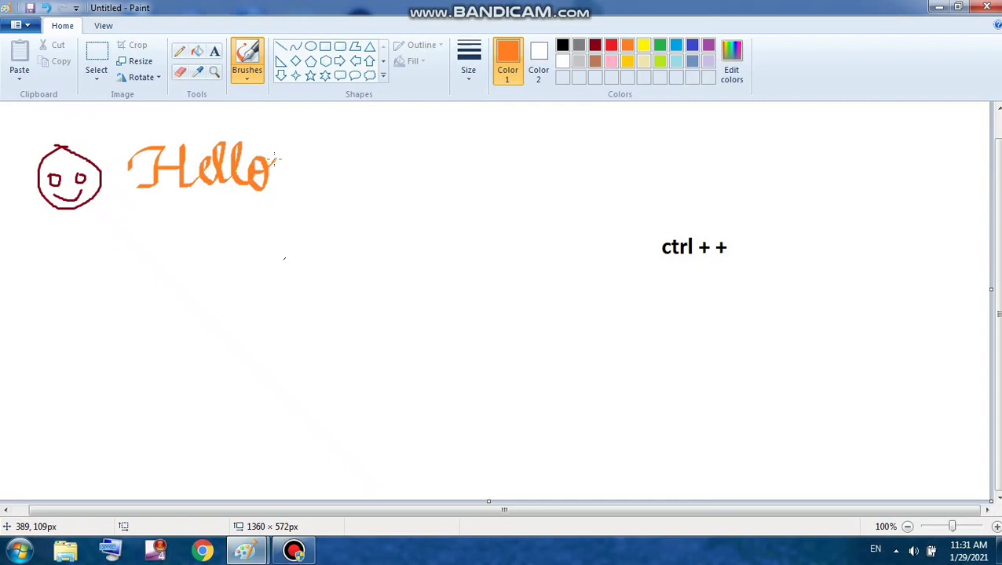
- Write "Hello" in green beside the orange "Hello" with Calligraphy brush 2
click(246, 78)
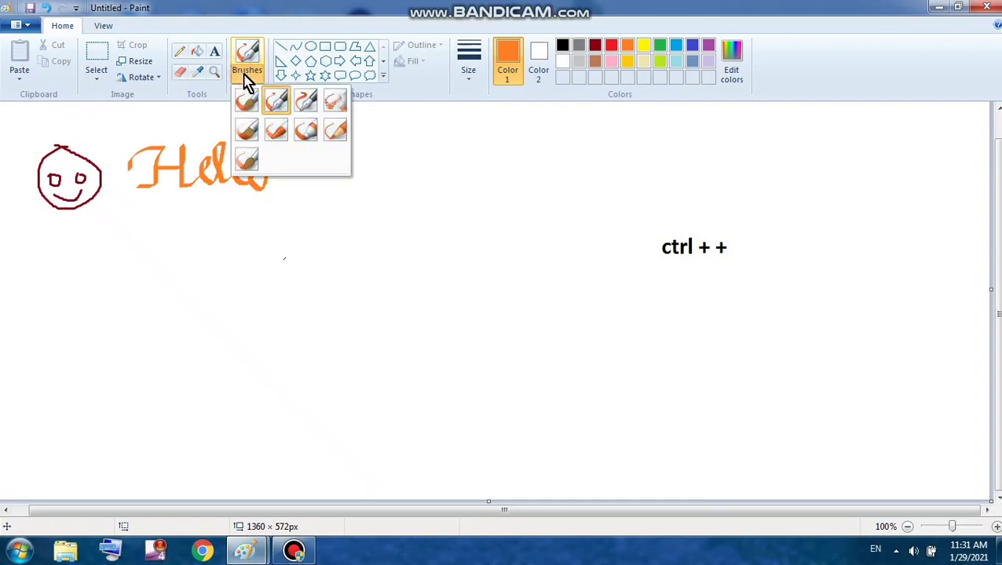
click(306, 116)
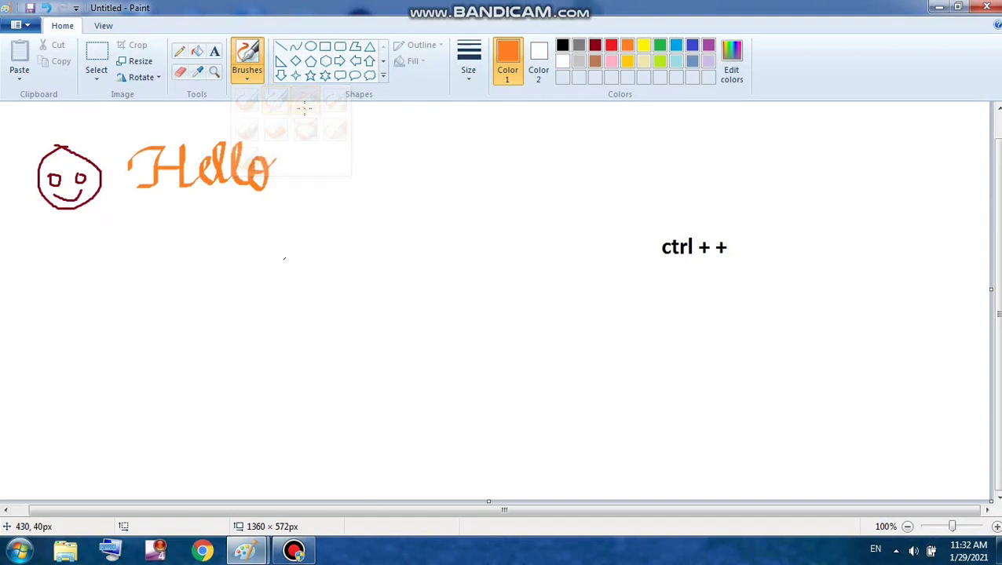
click(660, 48)
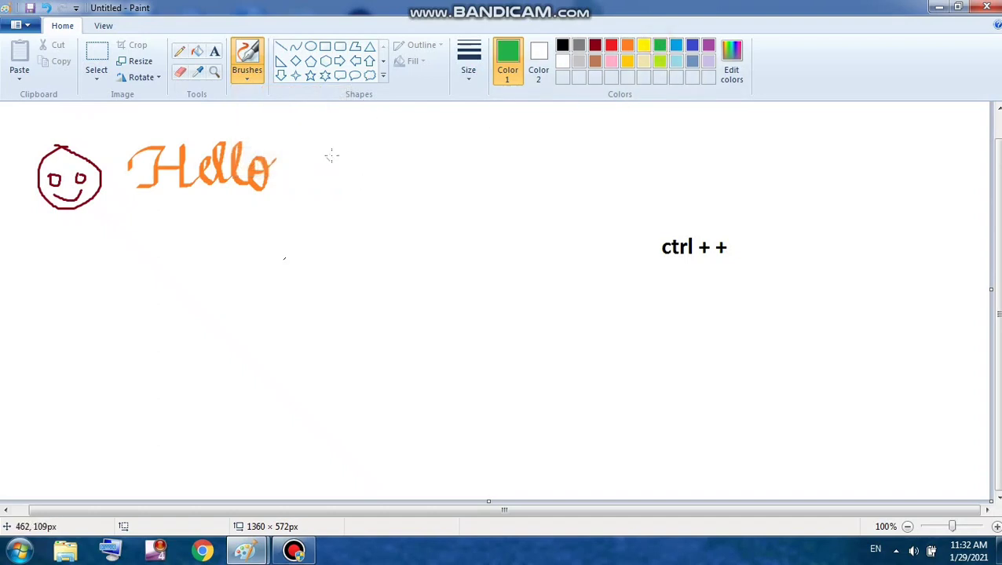
mouse_move(332, 155)
mouse_down()
mouse_move(362, 142)
mouse_move(360, 132)
mouse_move(357, 200)
mouse_move(343, 169)
mouse_move(371, 161)
mouse_move(383, 137)
mouse_move(374, 143)
mouse_move(385, 192)
mouse_move(404, 163)
mouse_move(393, 181)
mouse_move(415, 177)
mouse_move(419, 137)
mouse_move(418, 191)
mouse_move(447, 141)
mouse_move(450, 195)
mouse_move(458, 165)
mouse_move(462, 193)
mouse_move(479, 164)
mouse_move(457, 171)
mouse_move(490, 163)
mouse_up()
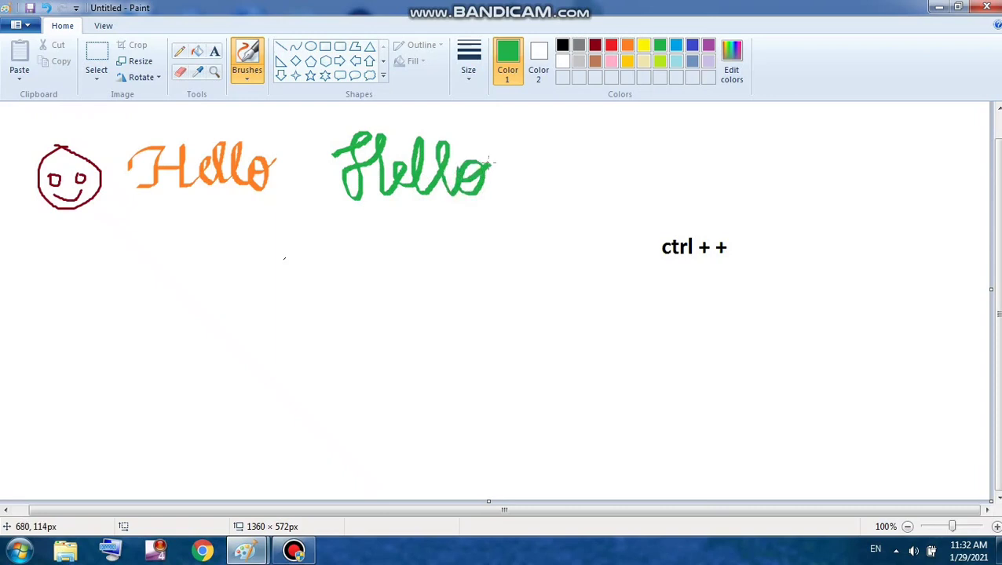
- Write "Hello" in indigo beside the green "Hello" with the Airbrush
click(247, 78)
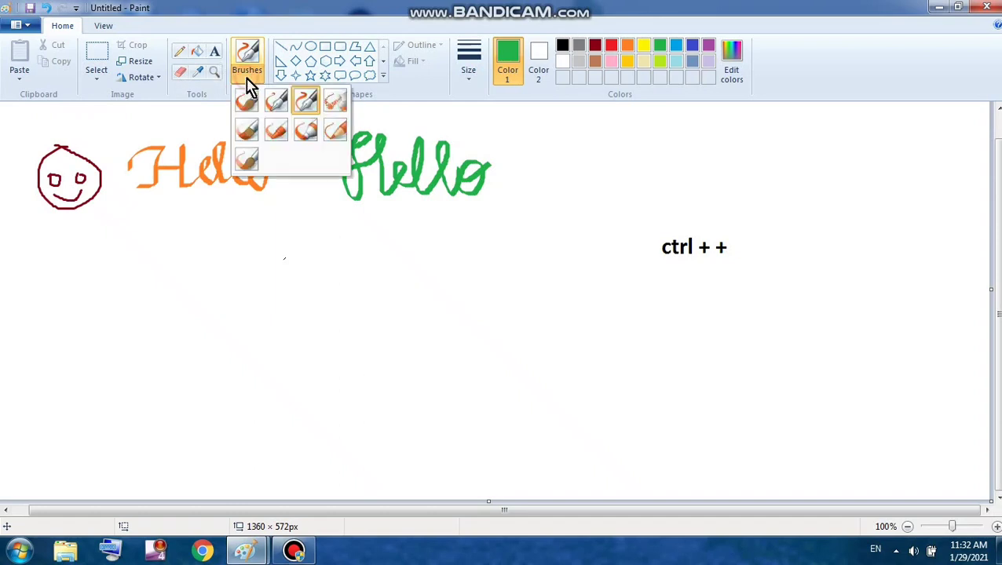
click(335, 111)
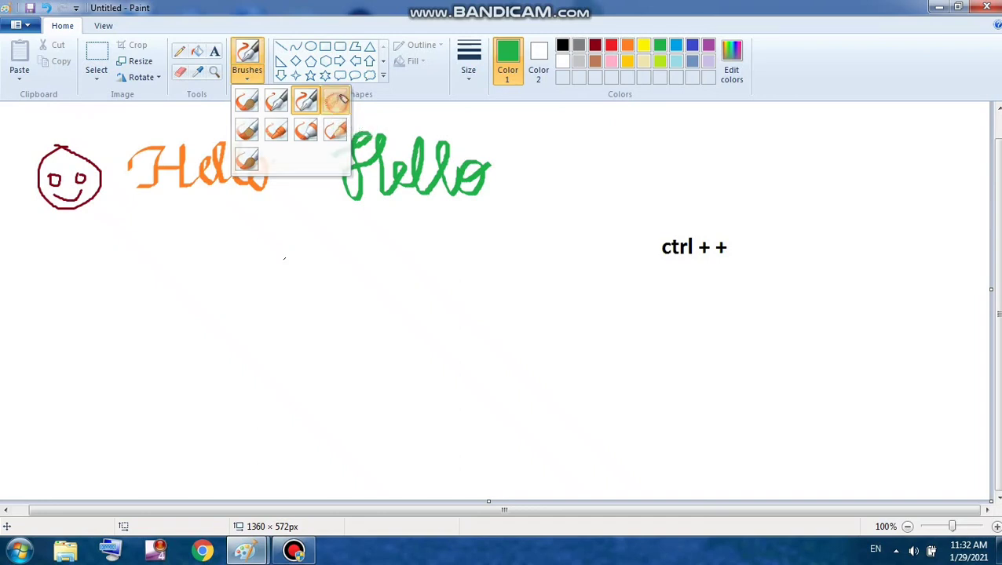
click(690, 45)
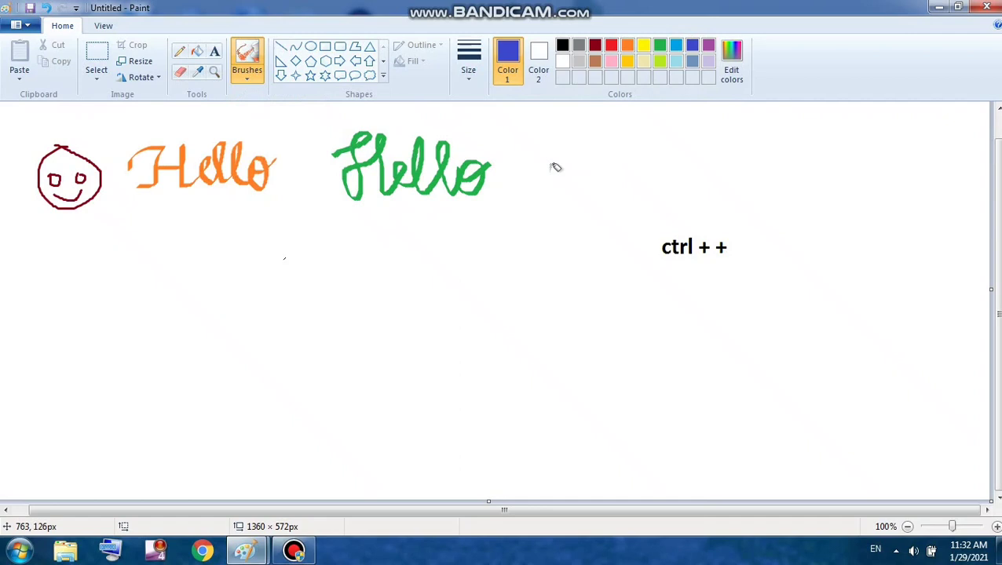
mouse_move(555, 168)
mouse_down()
mouse_move(577, 136)
mouse_move(565, 131)
mouse_move(566, 203)
mouse_move(559, 188)
mouse_move(600, 142)
mouse_move(600, 196)
mouse_move(622, 160)
mouse_move(621, 181)
mouse_move(640, 174)
mouse_move(641, 131)
mouse_move(645, 179)
mouse_move(657, 183)
mouse_move(666, 141)
mouse_move(672, 184)
mouse_move(676, 165)
mouse_move(686, 192)
mouse_move(690, 160)
mouse_move(679, 166)
mouse_move(706, 161)
mouse_up()
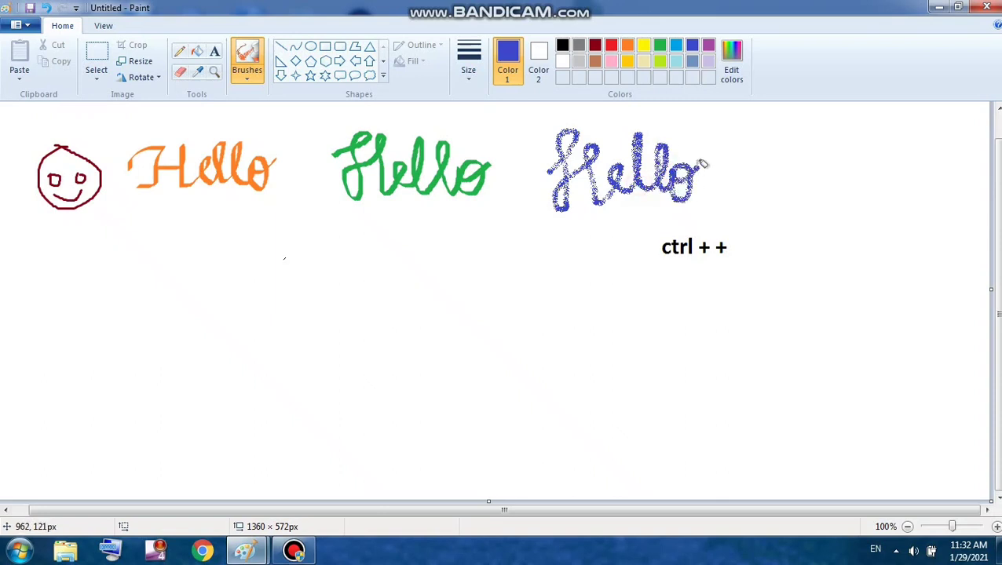
- Write a large "Hello" in gold below the smiley face with the Oil brush
click(248, 81)
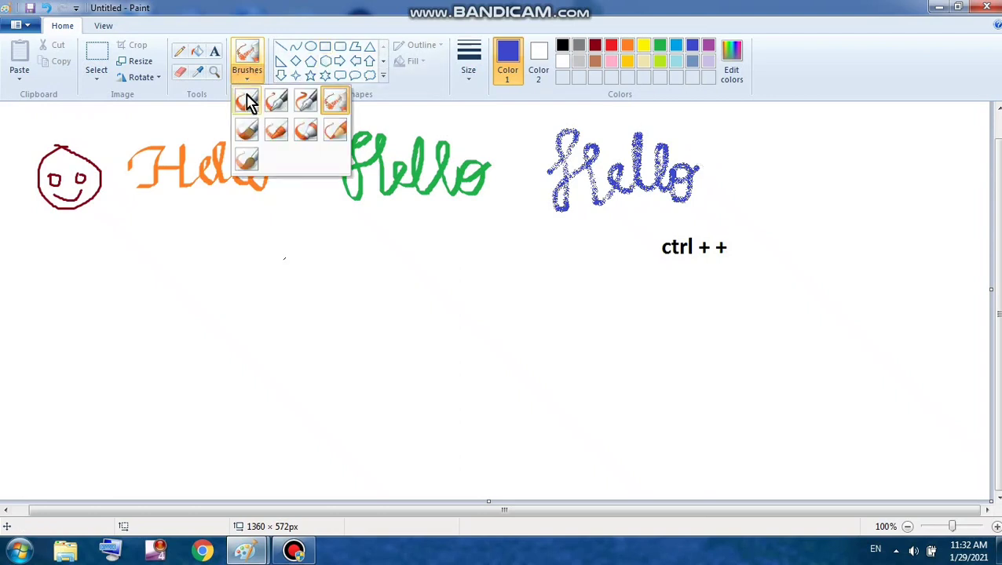
click(247, 135)
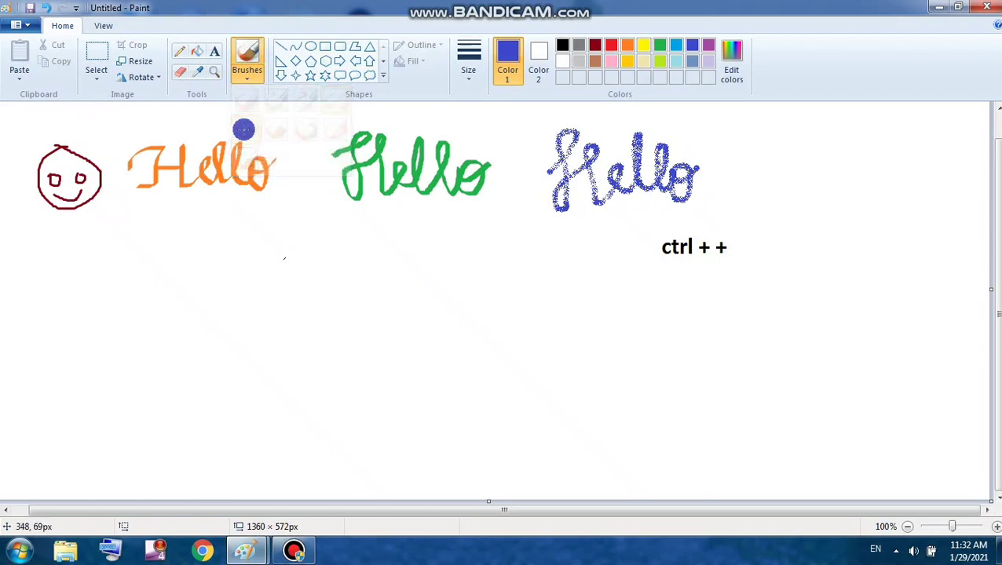
click(628, 62)
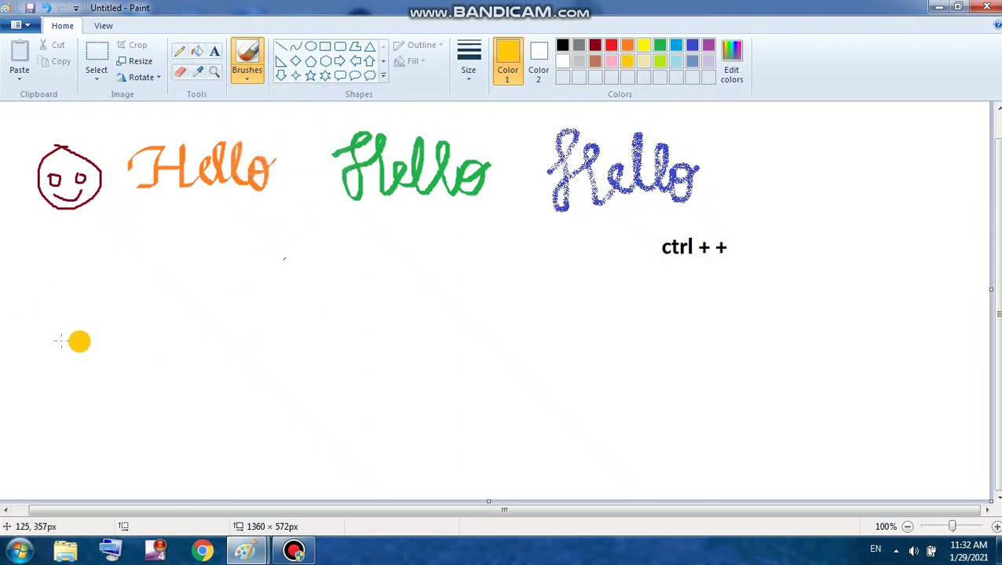
mouse_move(30, 309)
mouse_down()
mouse_move(71, 262)
mouse_move(53, 274)
mouse_move(52, 376)
mouse_move(33, 372)
mouse_move(108, 316)
mouse_move(98, 298)
mouse_move(126, 429)
mouse_move(180, 308)
mouse_move(160, 337)
mouse_move(188, 347)
mouse_move(226, 261)
mouse_move(226, 235)
mouse_move(235, 330)
mouse_move(262, 314)
mouse_move(289, 227)
mouse_move(275, 236)
mouse_move(280, 354)
mouse_move(306, 325)
mouse_move(318, 365)
mouse_move(328, 342)
mouse_up()
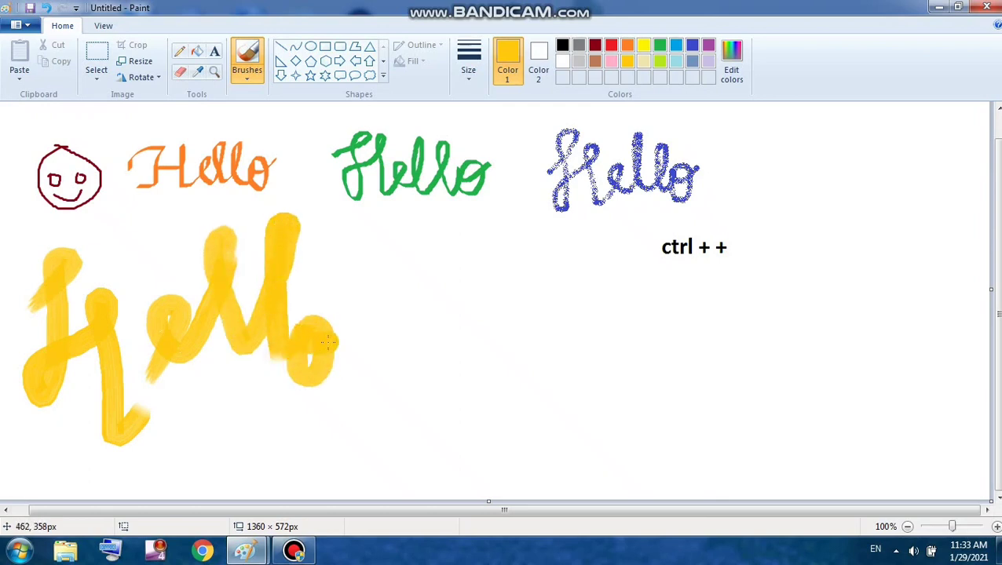
- Set the Oil brush size to 8 px and paint four thin gold strokes beneath the large gold "Hello"
click(469, 72)
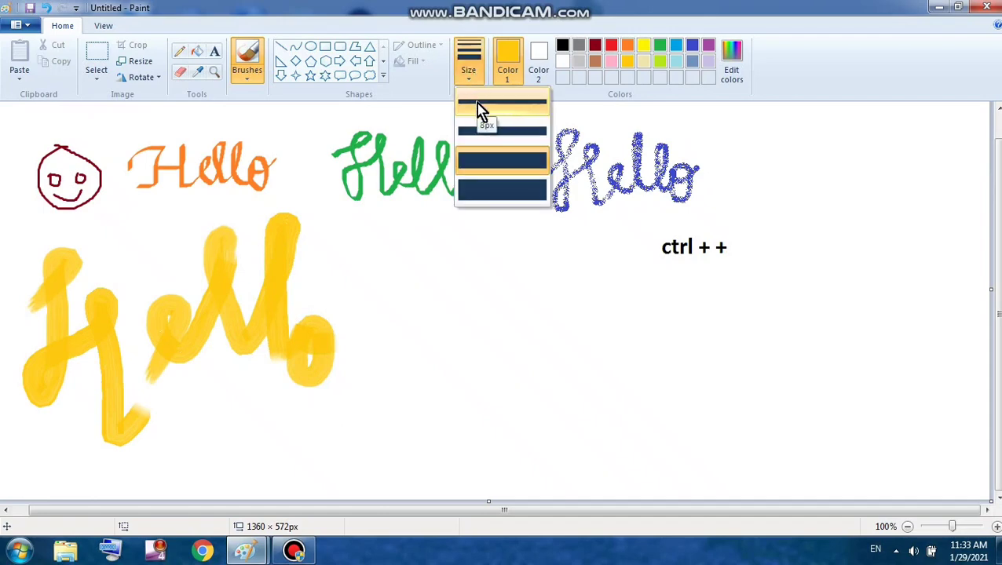
click(481, 106)
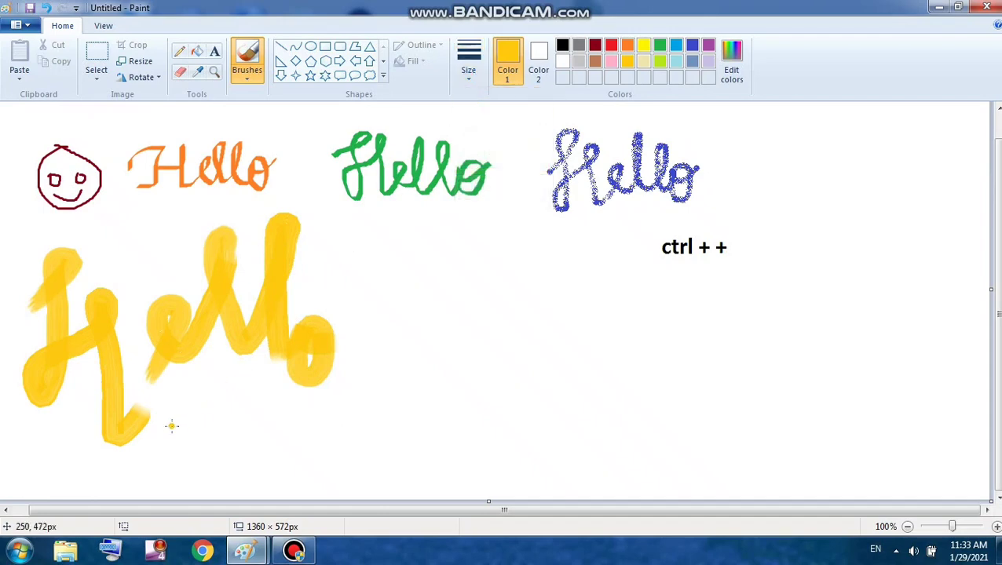
drag(171, 426, 289, 413)
drag(147, 461, 288, 443)
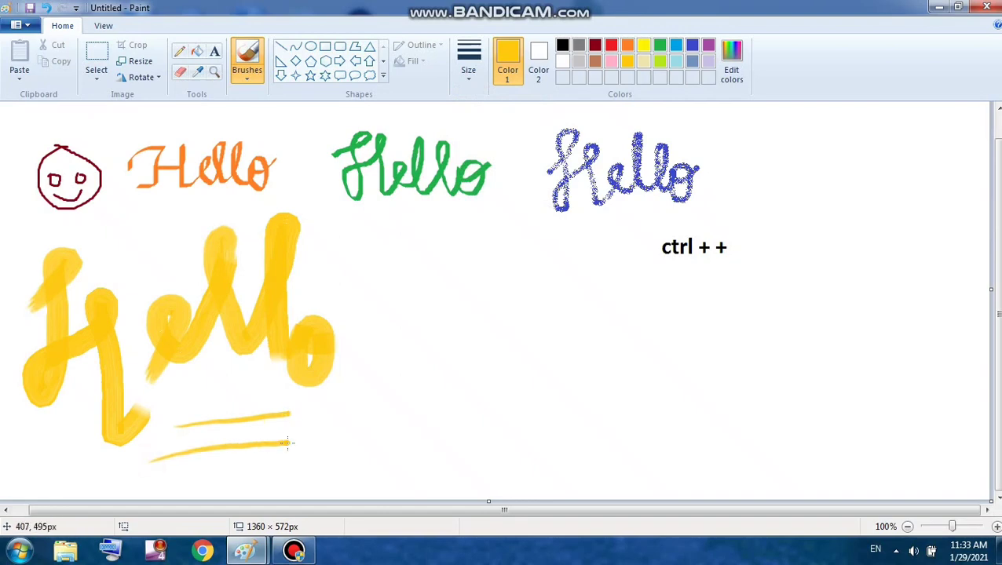
mouse_move(68, 483)
mouse_down()
mouse_move(203, 463)
mouse_move(282, 469)
mouse_move(398, 455)
mouse_up()
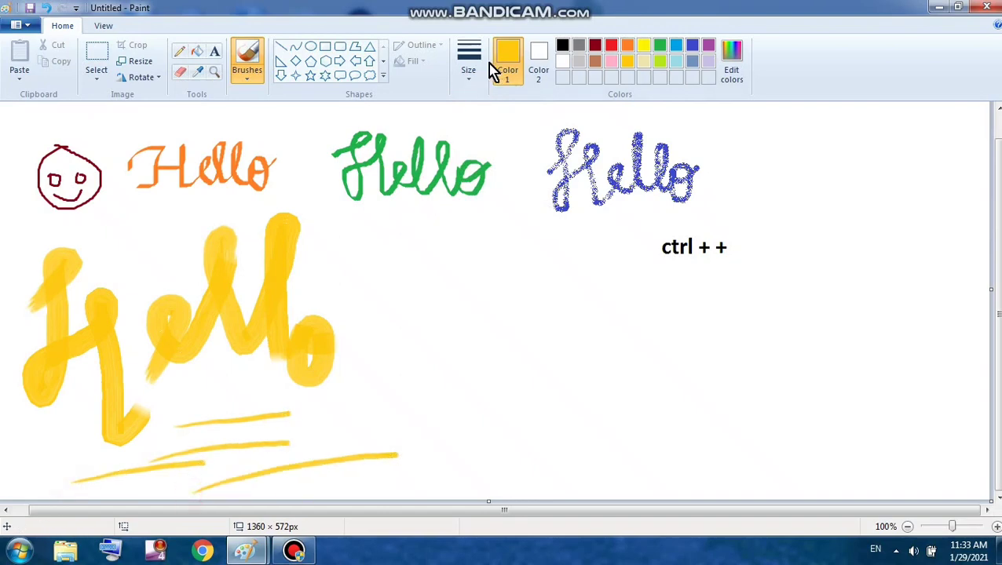
- Write "Hi" in light pink beside the large gold "Hello" with the Crayon at 8 px
click(251, 82)
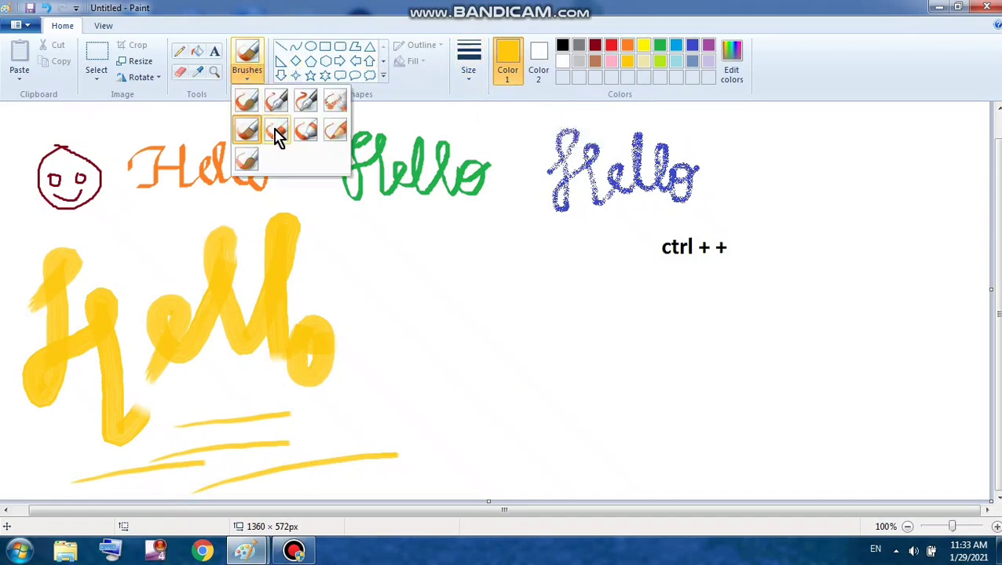
click(277, 134)
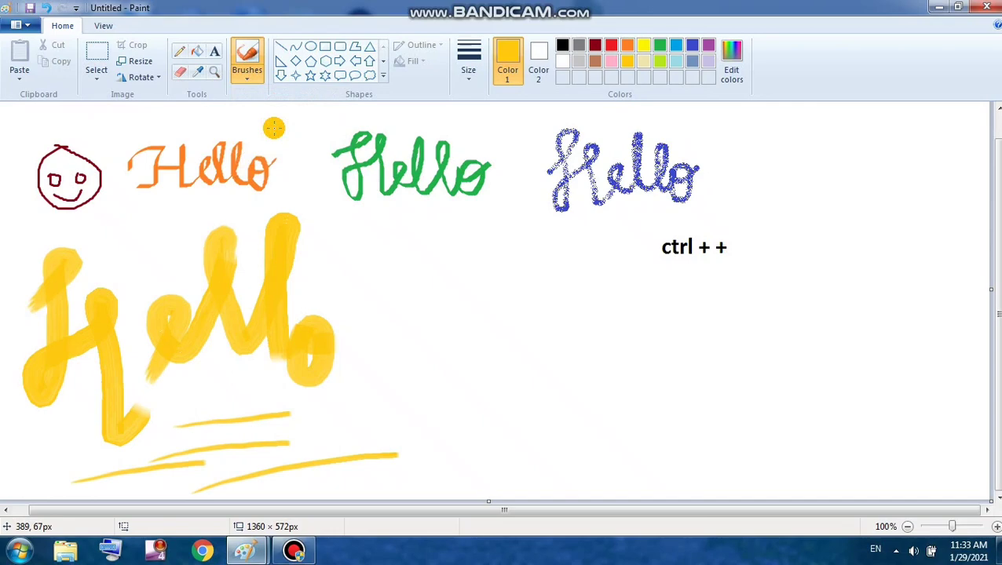
click(470, 79)
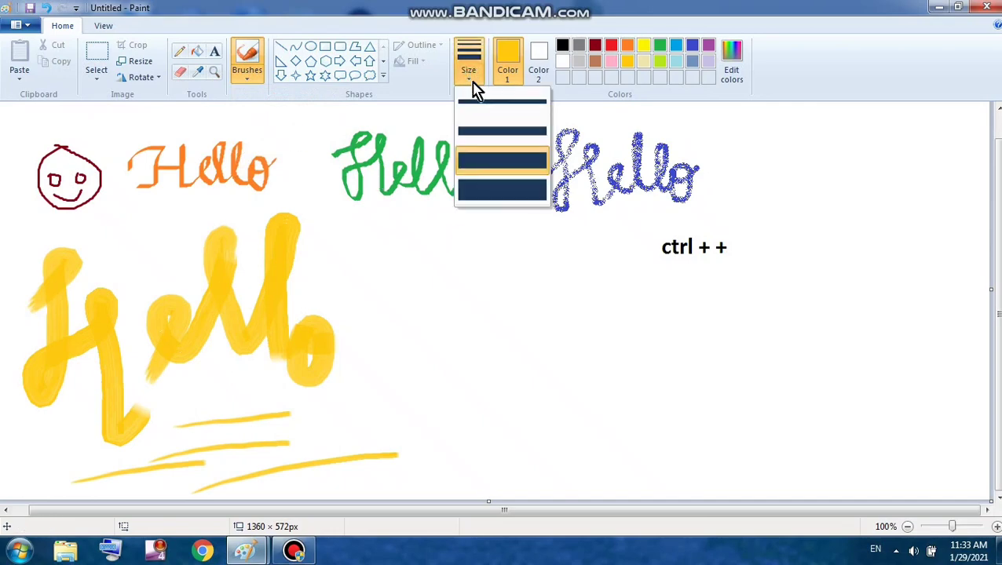
click(479, 103)
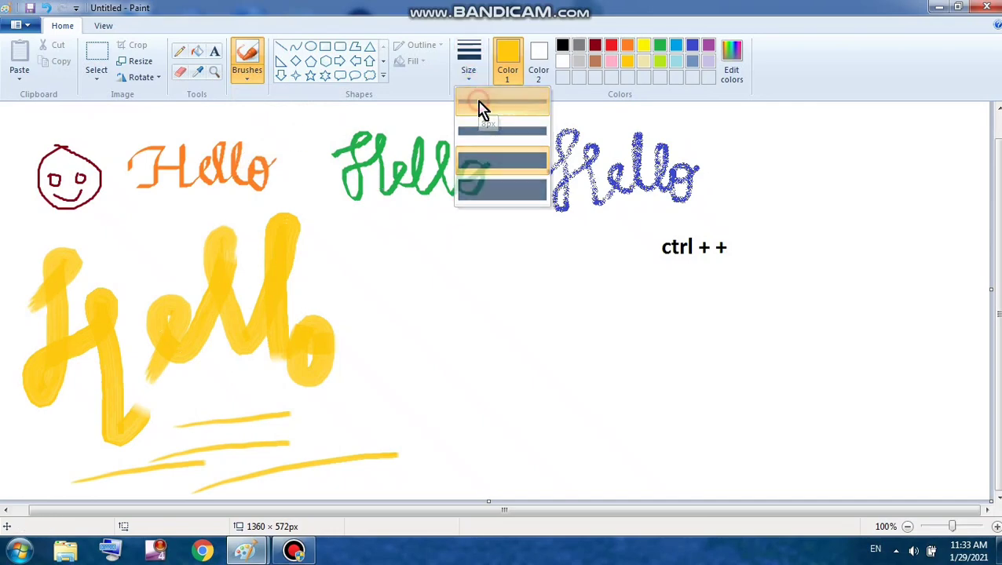
click(611, 63)
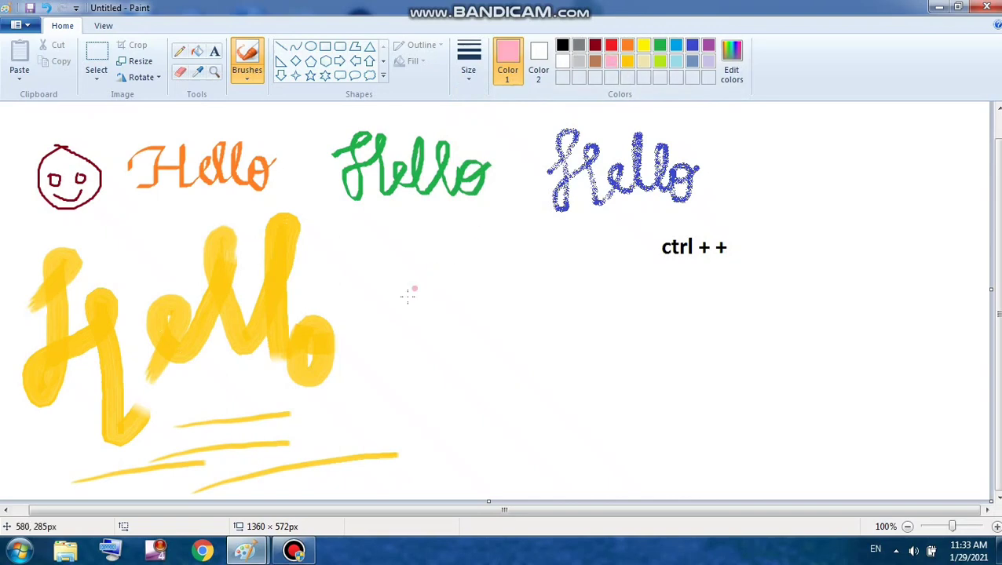
mouse_move(407, 296)
mouse_down()
mouse_move(428, 277)
mouse_move(430, 243)
mouse_move(440, 373)
mouse_move(432, 336)
mouse_move(475, 283)
mouse_move(458, 283)
mouse_move(481, 347)
mouse_move(504, 320)
mouse_move(526, 358)
mouse_up()
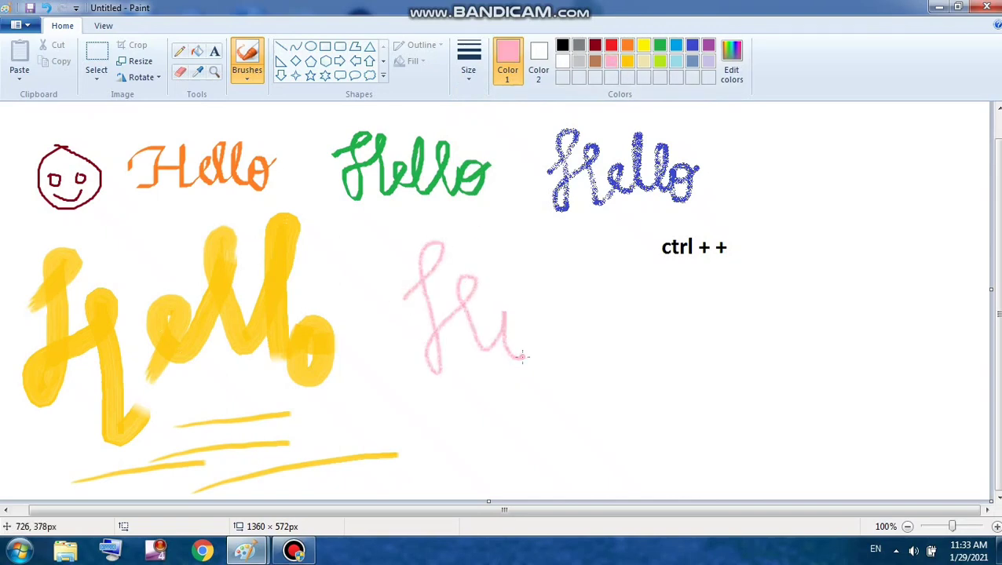
click(512, 288)
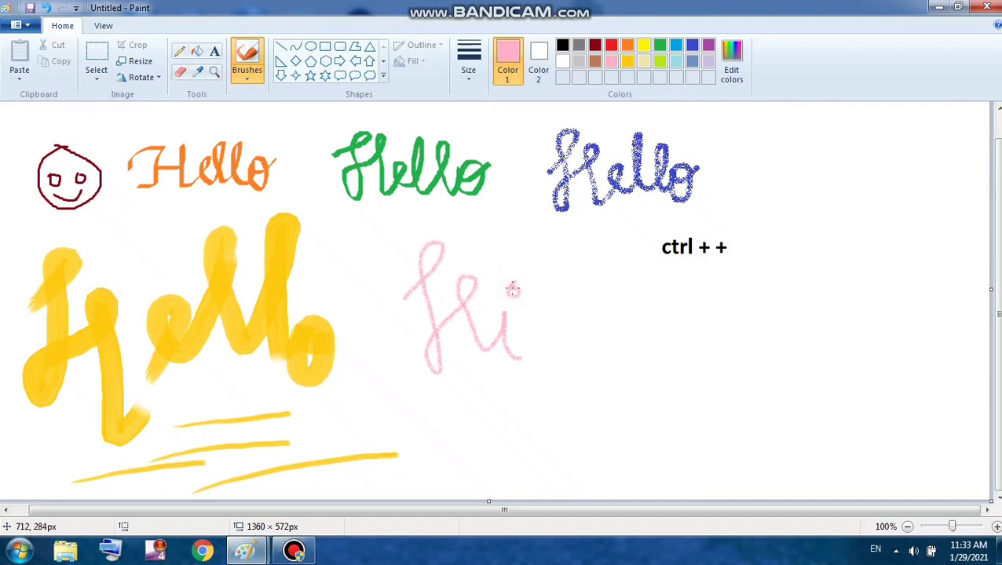
- Write "Hi" in lime green beside the pink "Hi" with the Marker
click(245, 79)
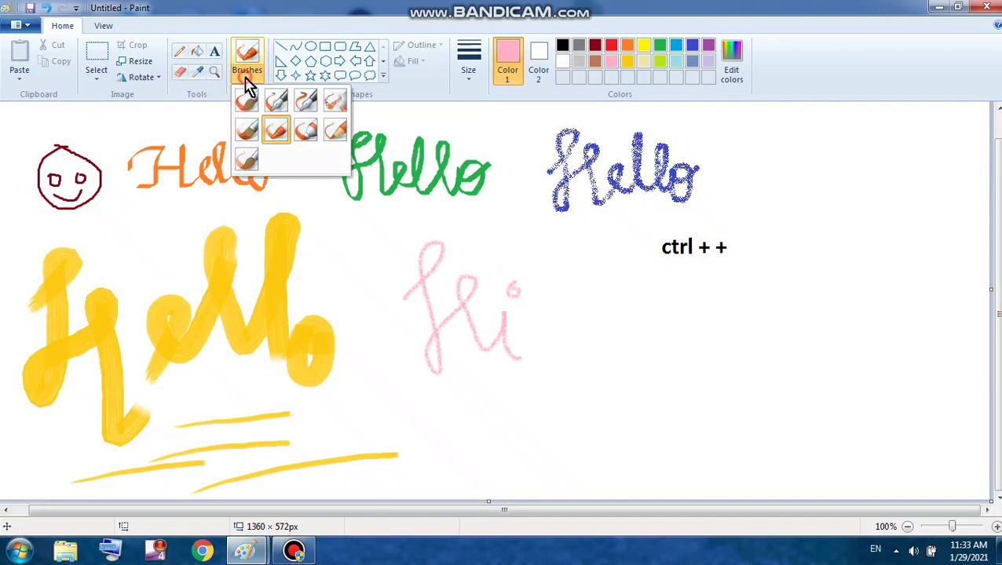
click(307, 136)
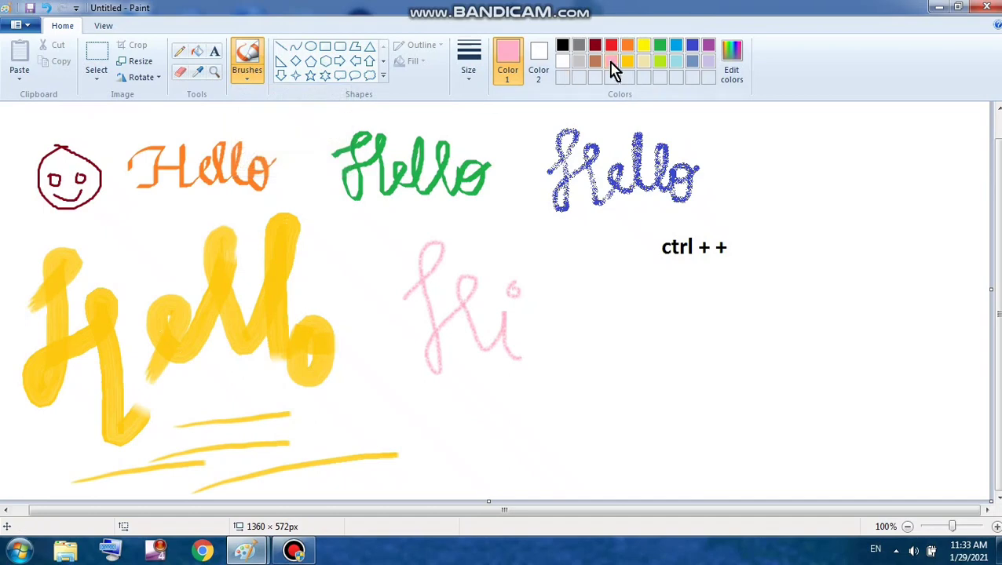
click(662, 62)
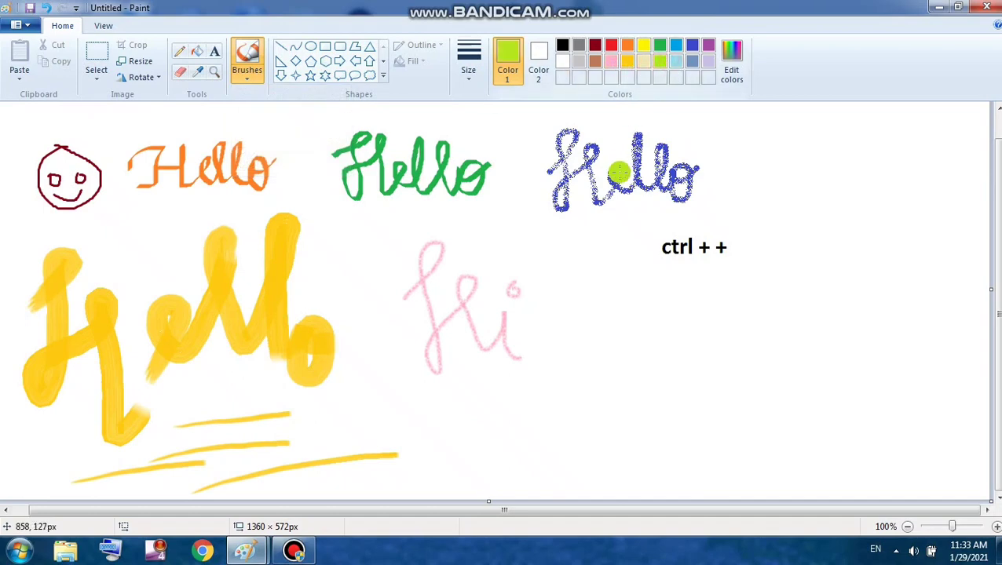
mouse_move(566, 291)
mouse_down()
mouse_move(621, 227)
mouse_move(609, 353)
mouse_move(607, 326)
mouse_move(673, 265)
mouse_move(663, 275)
mouse_move(687, 333)
mouse_move(710, 323)
mouse_up()
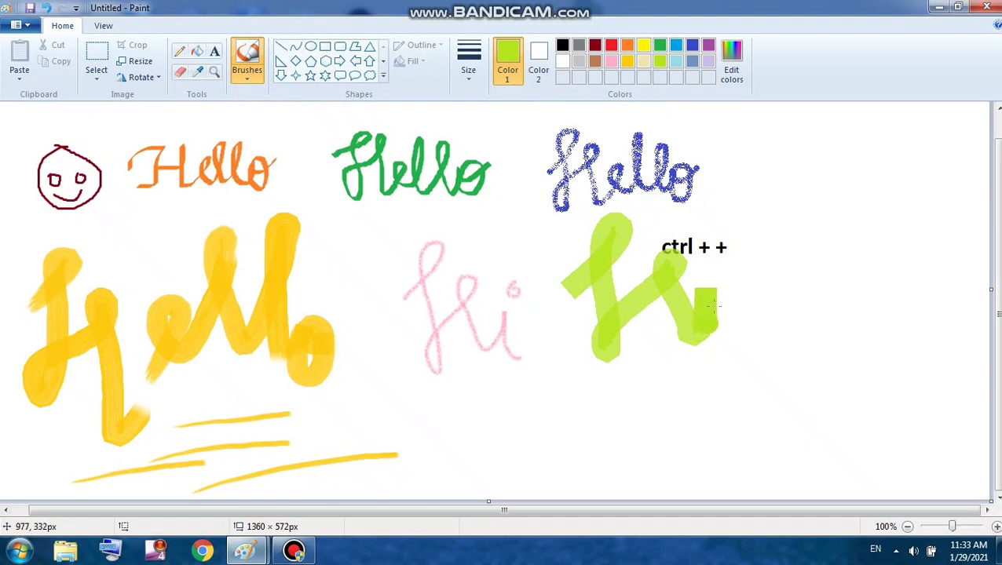
drag(722, 261, 734, 260)
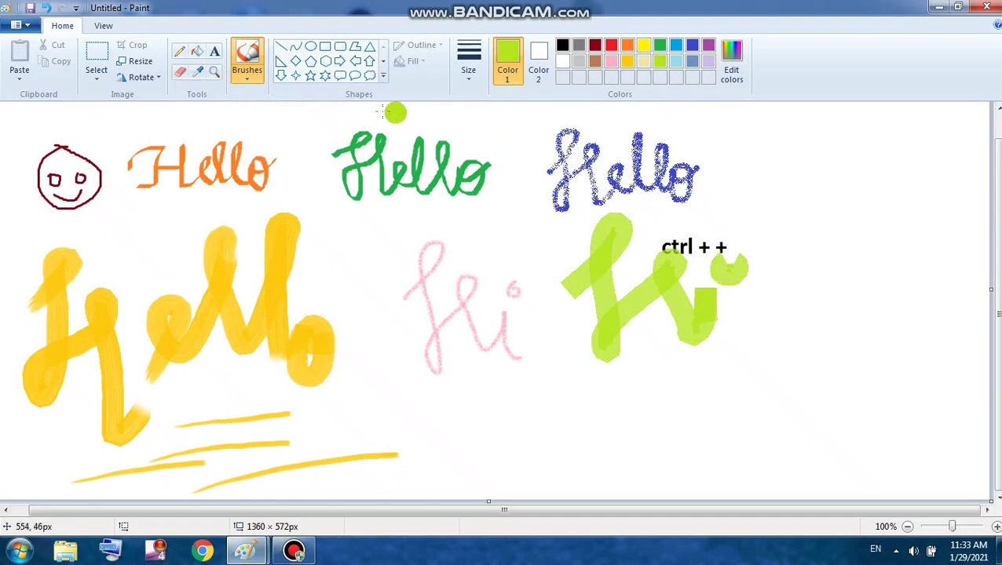
- Write "Hi" in indigo near the canvas's right edge with the Natural pencil
click(246, 85)
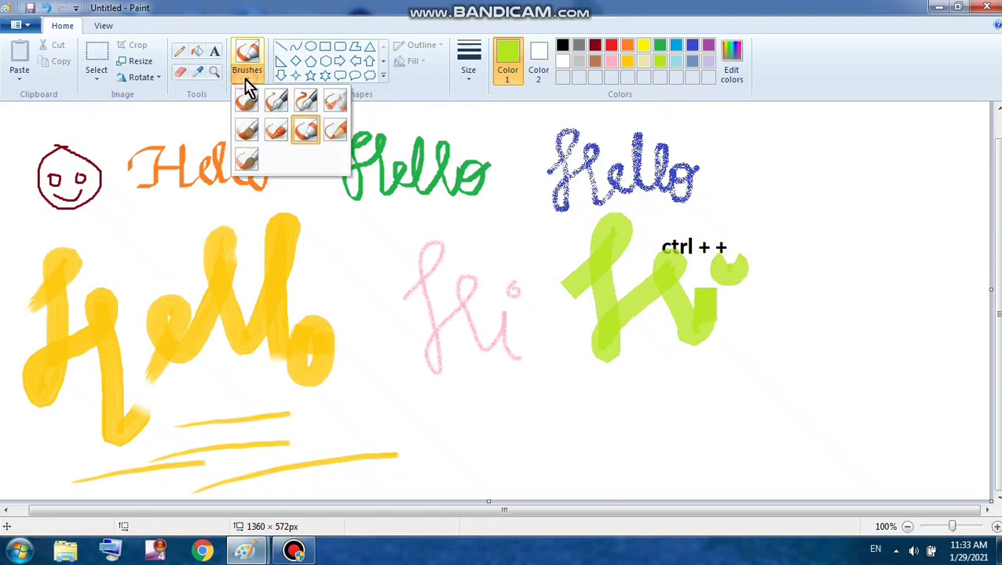
click(336, 135)
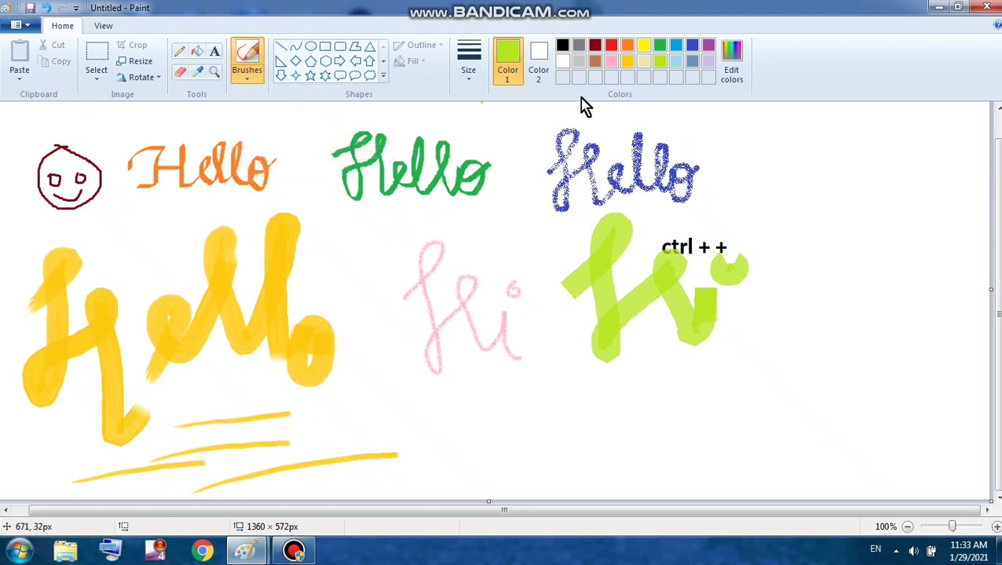
click(693, 44)
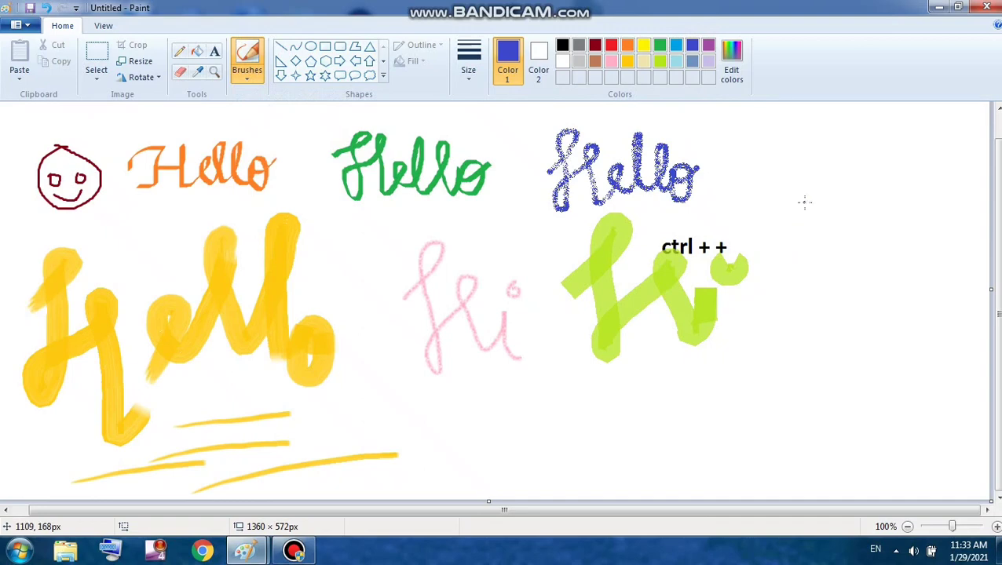
mouse_move(780, 240)
mouse_down()
mouse_move(818, 184)
mouse_move(795, 209)
mouse_move(815, 297)
mouse_move(814, 252)
mouse_move(865, 166)
mouse_move(850, 189)
mouse_move(866, 258)
mouse_up()
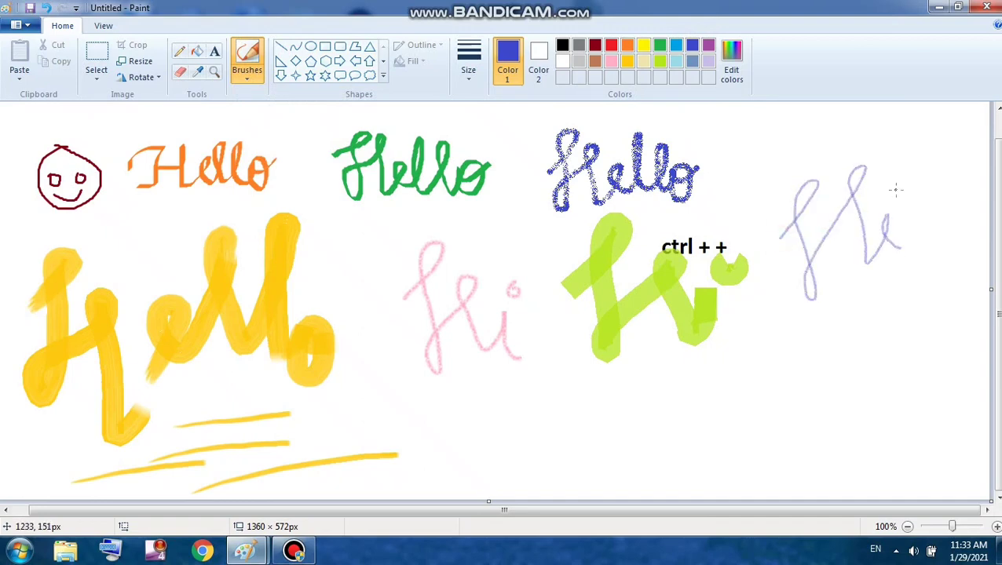
drag(895, 189, 894, 190)
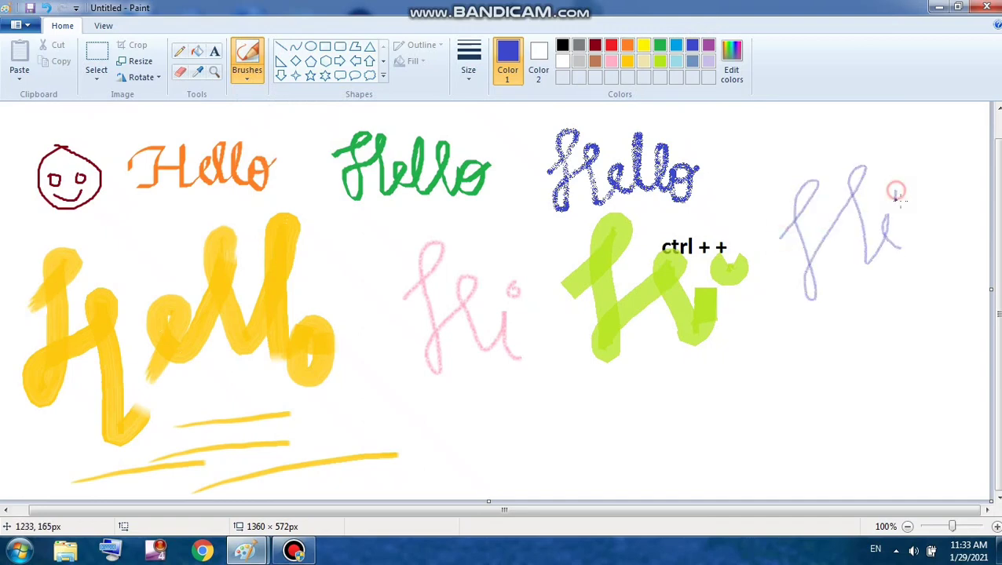
- Write "Hello" in red below the lime "Hi" with the Watercolor brush at the second-thinnest size
click(252, 82)
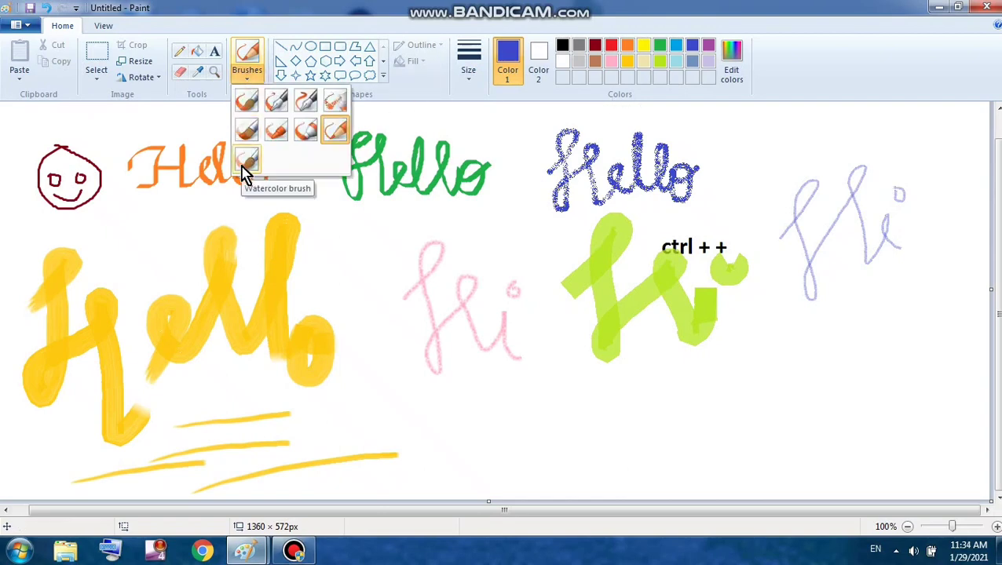
click(244, 165)
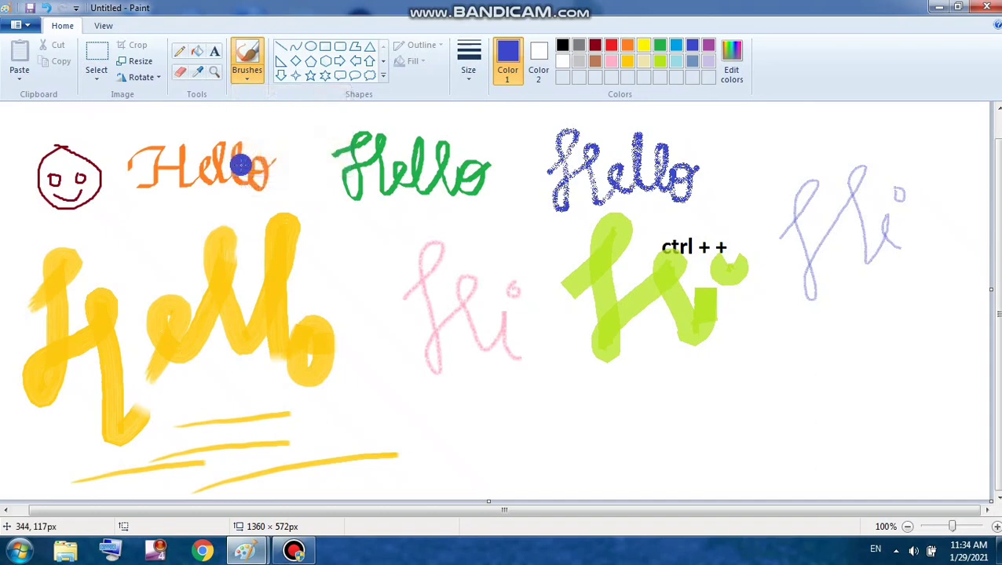
click(469, 78)
click(479, 134)
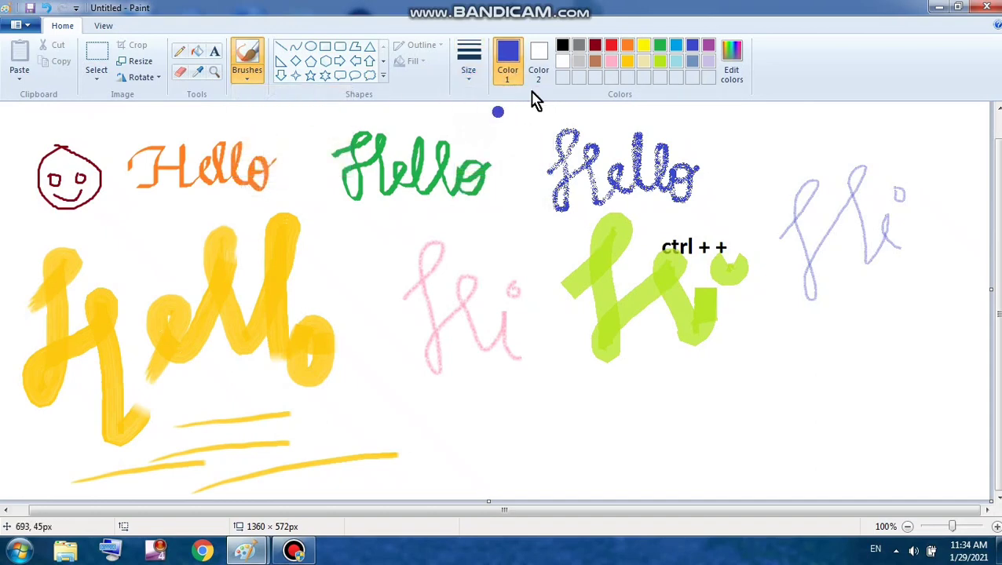
click(614, 49)
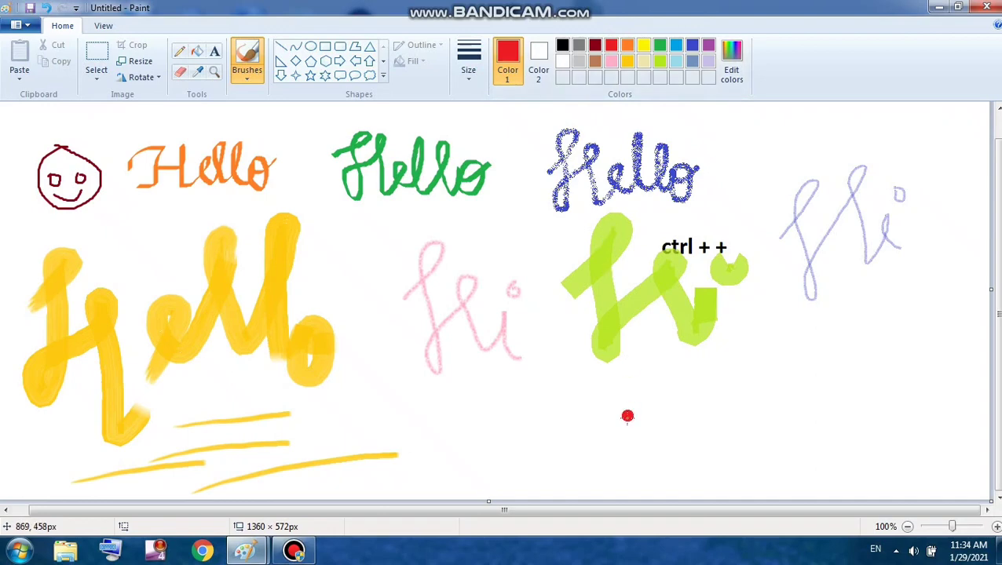
mouse_move(581, 422)
mouse_down()
mouse_move(606, 388)
mouse_move(595, 391)
mouse_move(591, 446)
mouse_move(639, 391)
mouse_move(629, 398)
mouse_move(633, 442)
mouse_move(665, 435)
mouse_move(682, 407)
mouse_move(674, 397)
mouse_move(696, 444)
mouse_move(724, 373)
mouse_move(713, 389)
mouse_move(727, 434)
mouse_move(754, 374)
mouse_move(750, 433)
mouse_move(771, 416)
mouse_move(779, 438)
mouse_move(776, 422)
mouse_move(770, 441)
mouse_move(803, 413)
mouse_move(795, 398)
mouse_move(778, 422)
mouse_move(833, 395)
mouse_up()
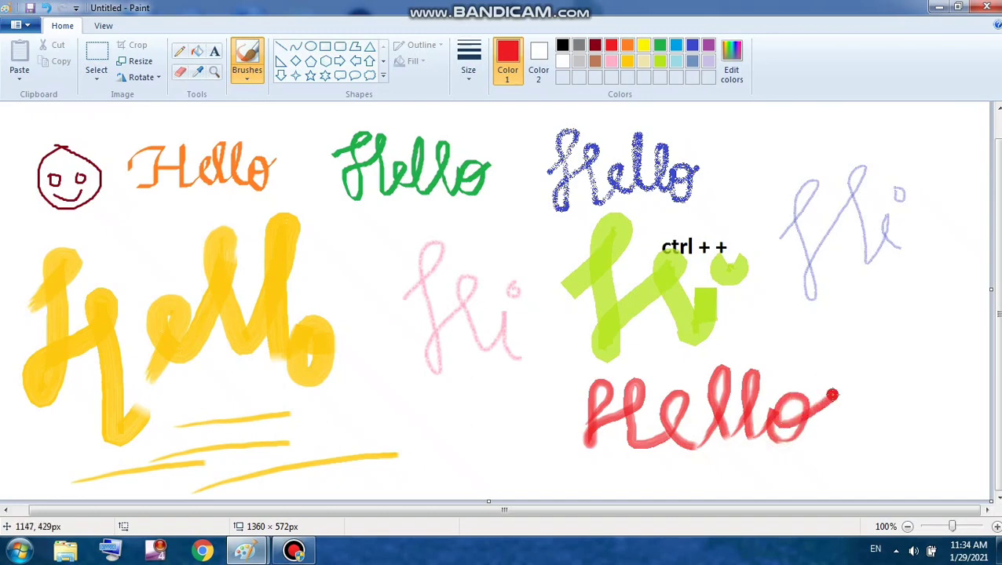